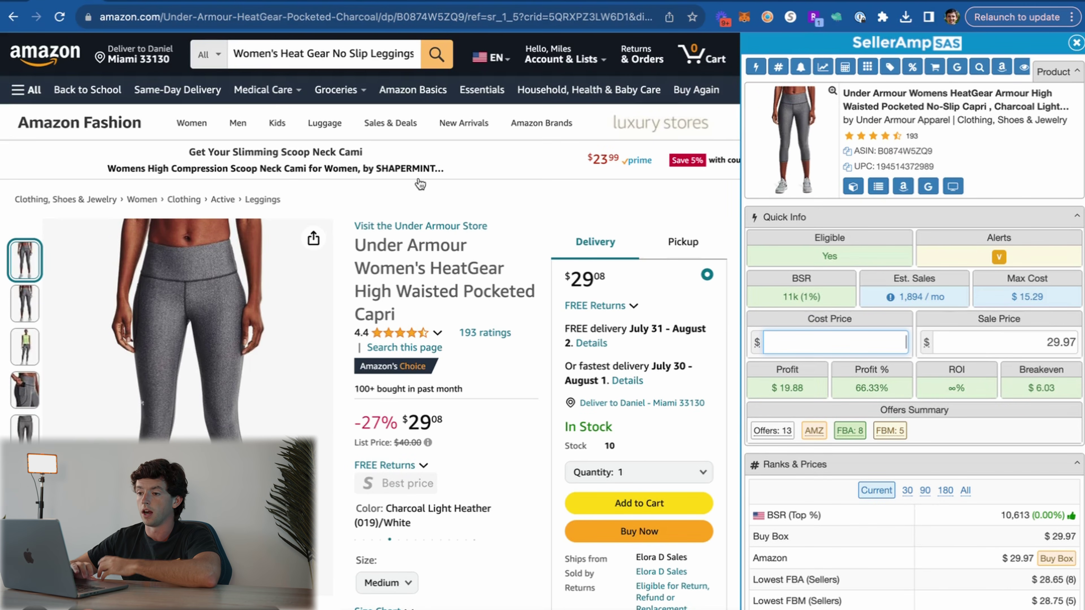
Step: Open the Belk page for the Under Armour Heat Gear leggings and inspect the sale and original prices
click(142, 3)
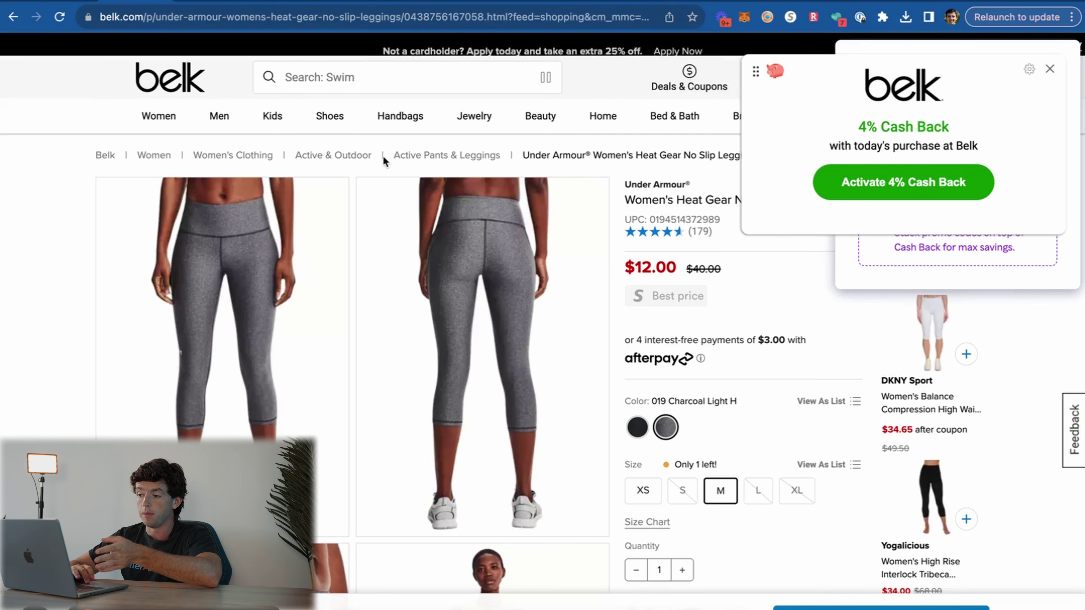
scroll(692, 251, up, 5)
drag(678, 267, 619, 267)
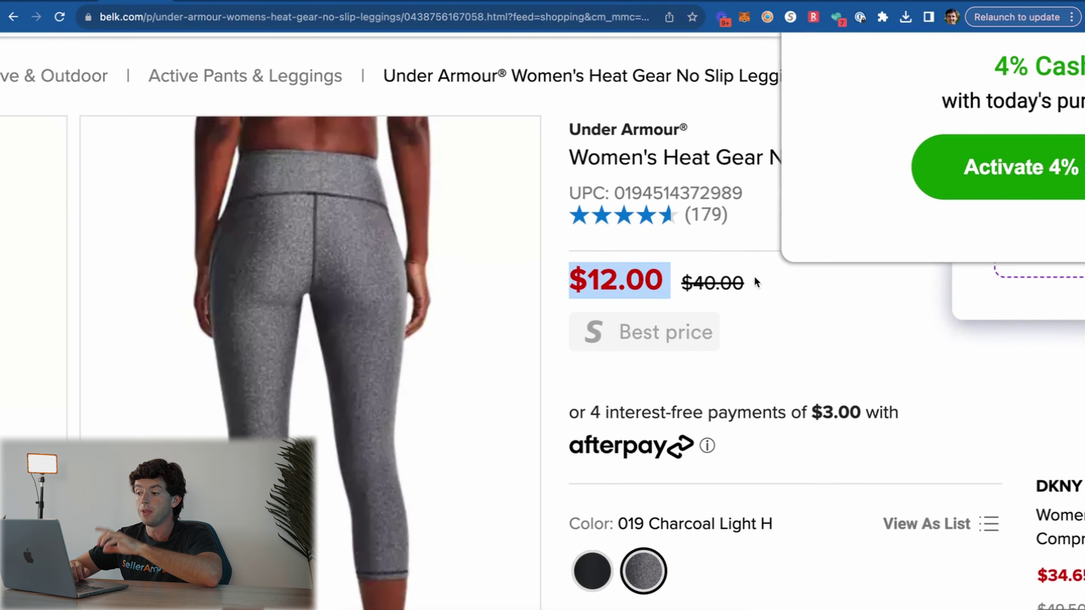
drag(757, 283, 681, 284)
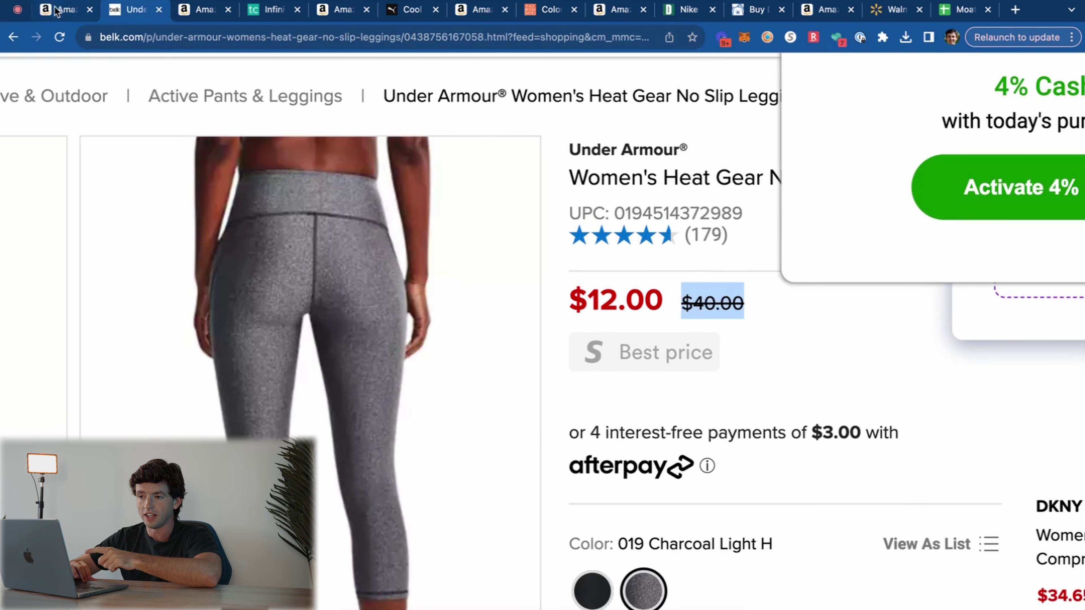
Step: On the leggings' Amazon listing, test a cost price of 40.00 in the profit calculator and set it to 12
click(64, 9)
key(BackSpace)
key(BackSpace)
key(BackSpace)
key(BackSpace)
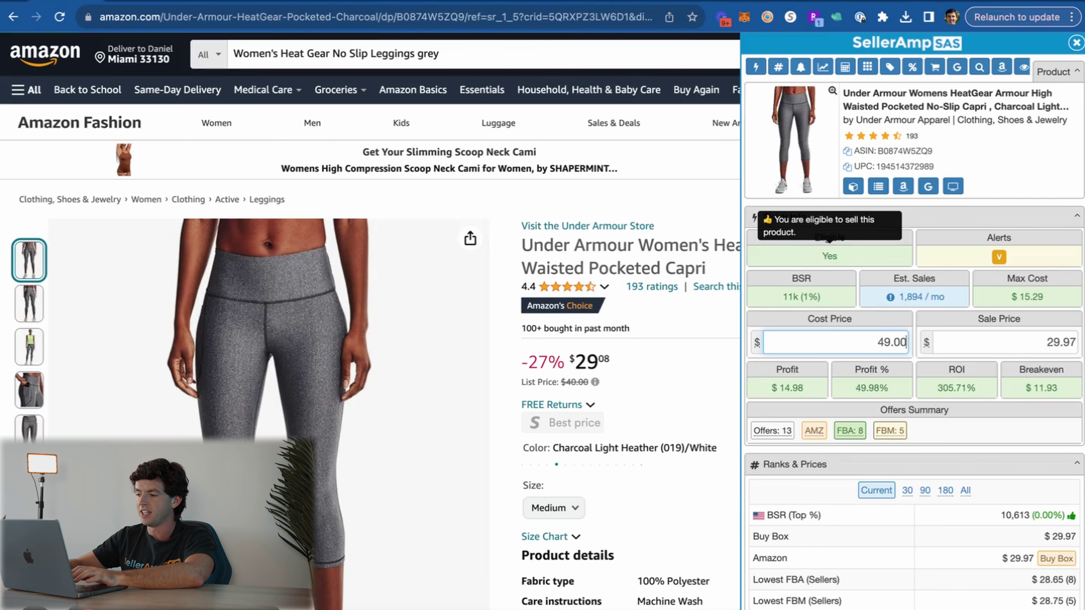
text(40.00)
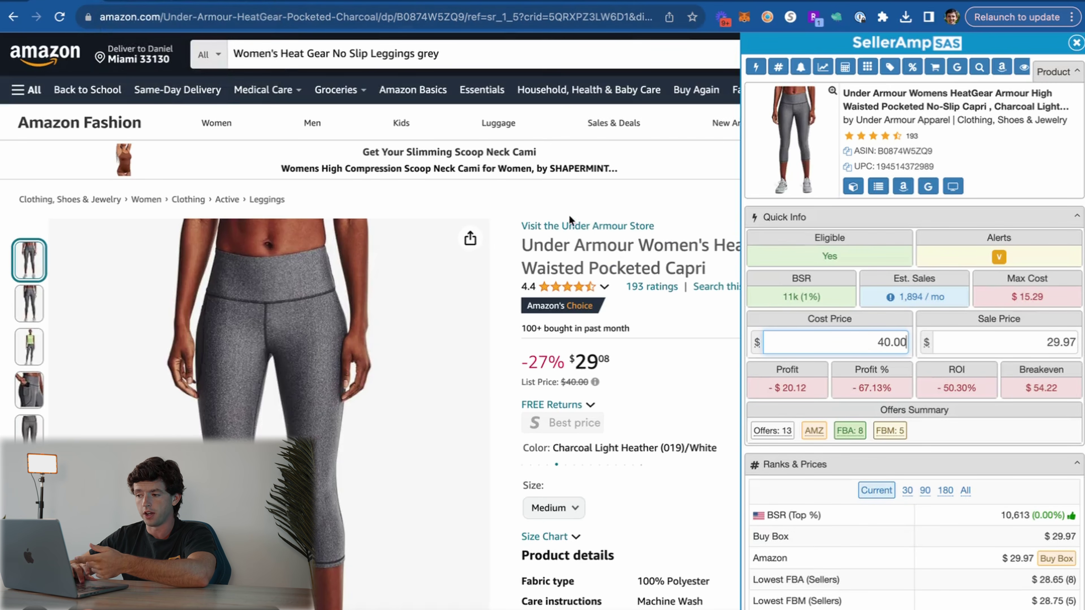
double_click(887, 341)
text(12)
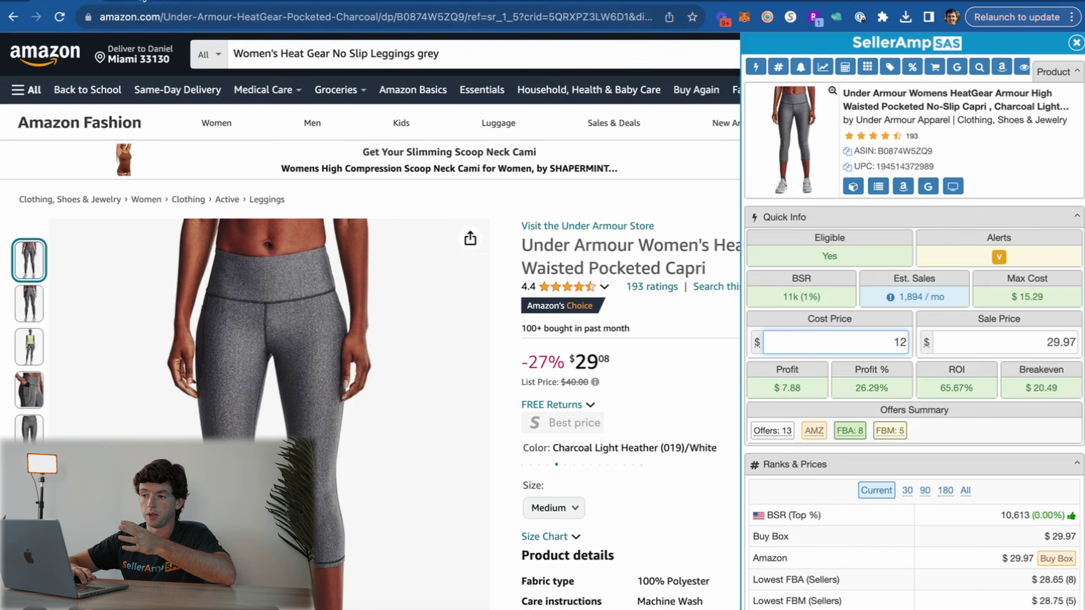
Step: Switch to the Thrive Causemetics eyeliner page and dismiss the first-order discount and cash-back pop-ups
key(ctrl+Tab)
key(ctrl+shift+Tab)
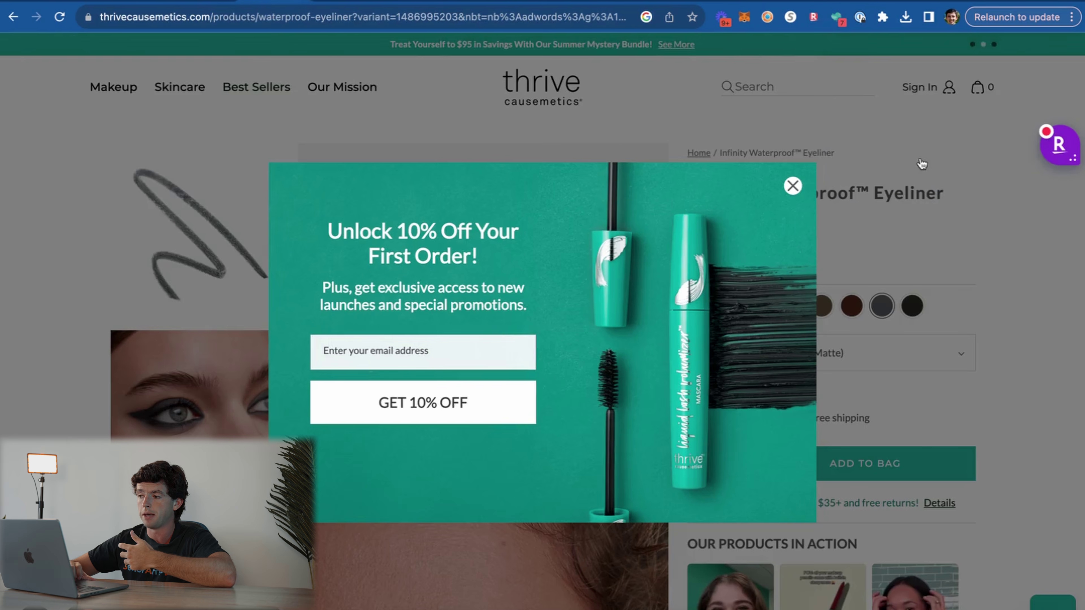
click(791, 179)
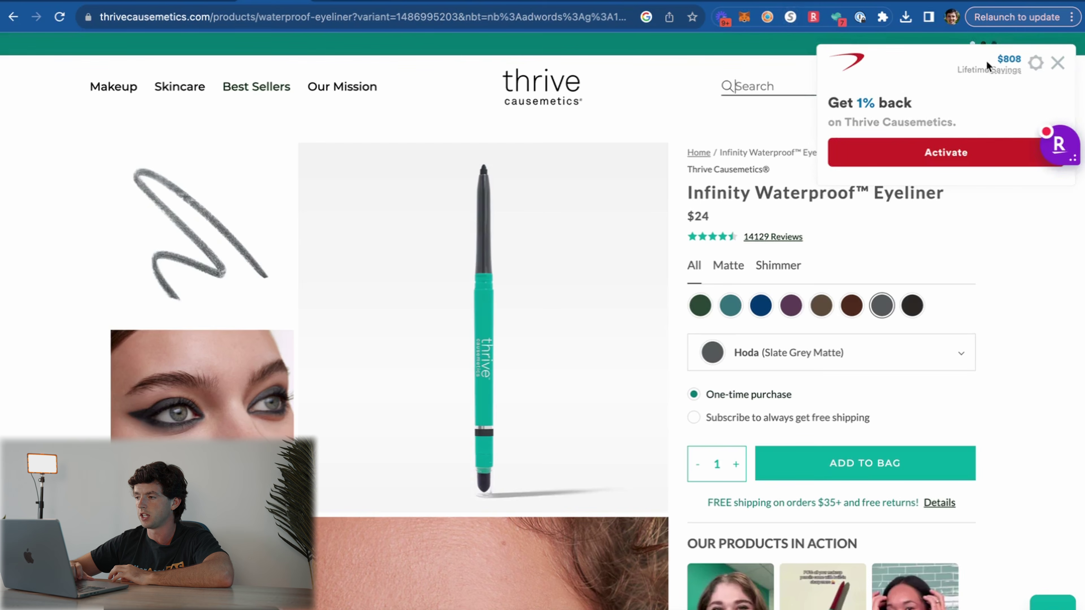
click(1056, 61)
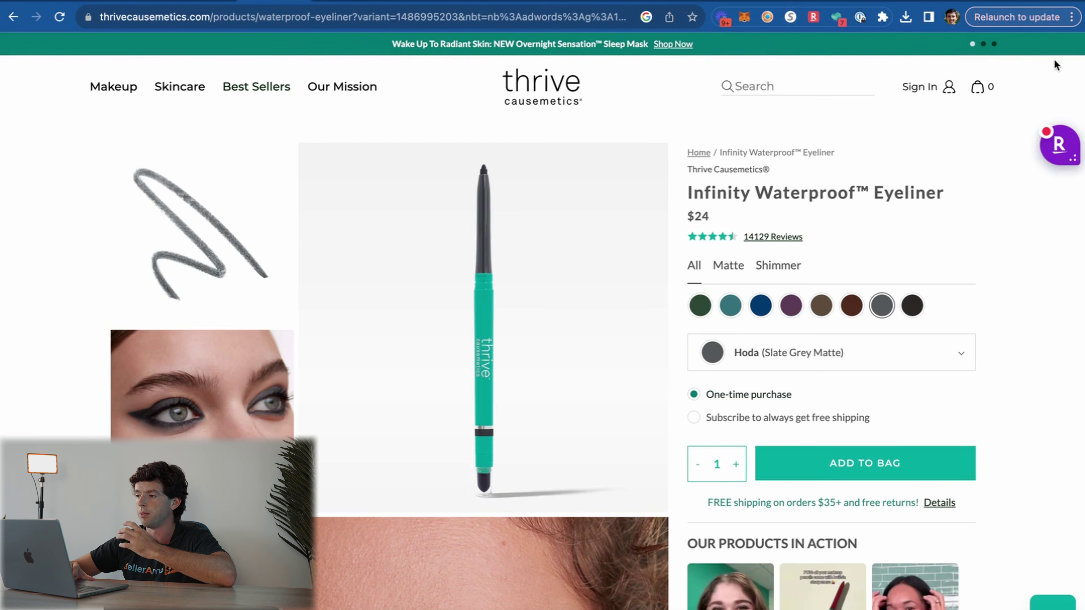
Step: Bring back the Thrive Causemetics cash-back offer and inspect it together with the eyeliner's price
click(791, 18)
scroll(1071, 51, up, 5)
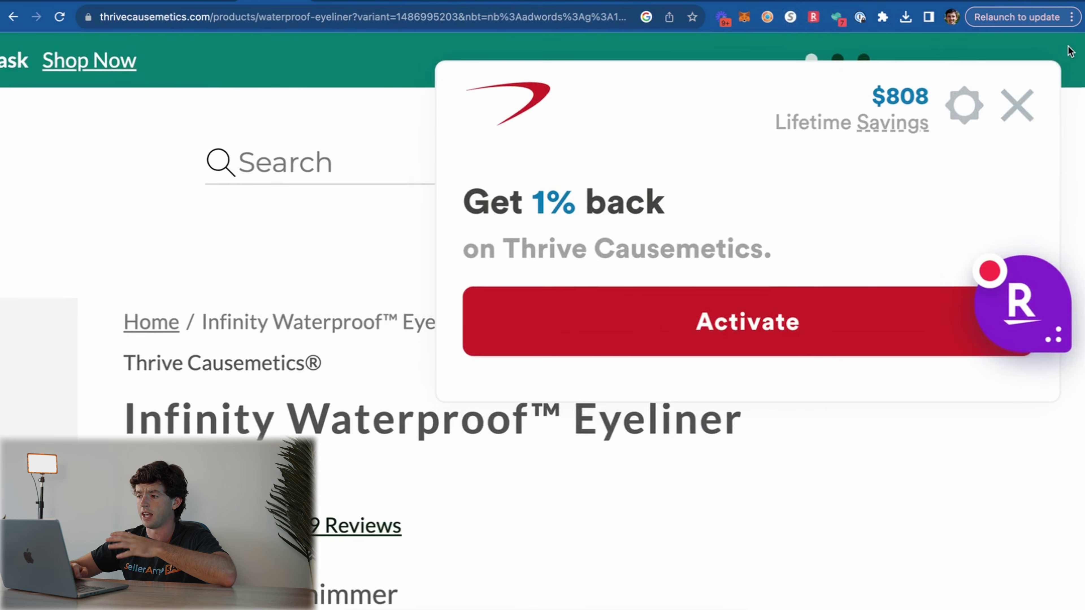
scroll(1070, 51, down, 5)
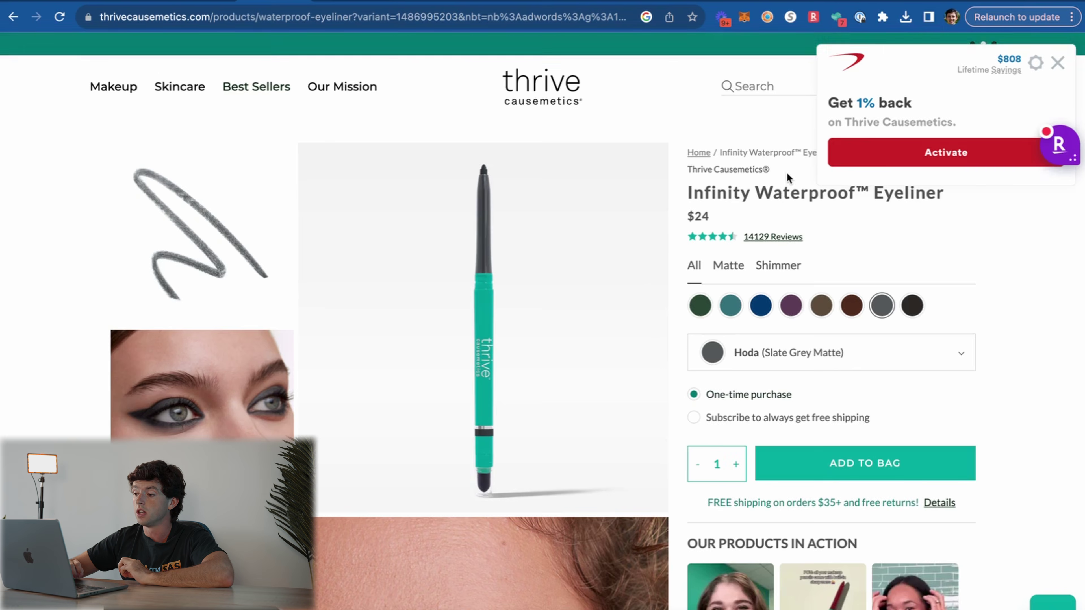
ctrl+scroll(787, 173, up, 5)
drag(612, 294, 491, 294)
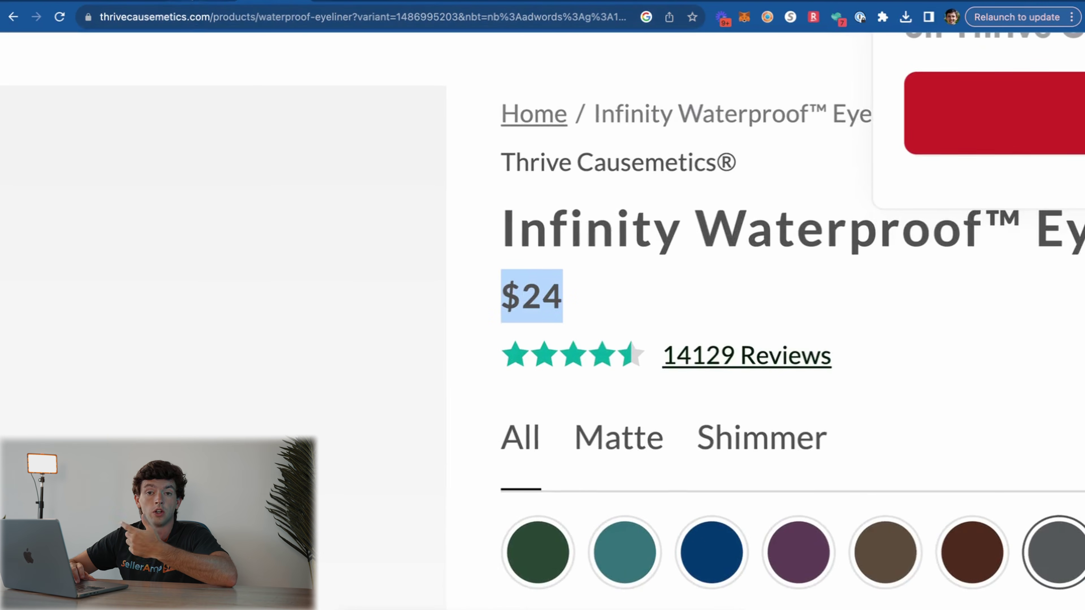
Step: On the eyeliner's Amazon listing, set the cost price to 24*.8 for a 20% discount
click(195, 3)
click(848, 344)
text(24)
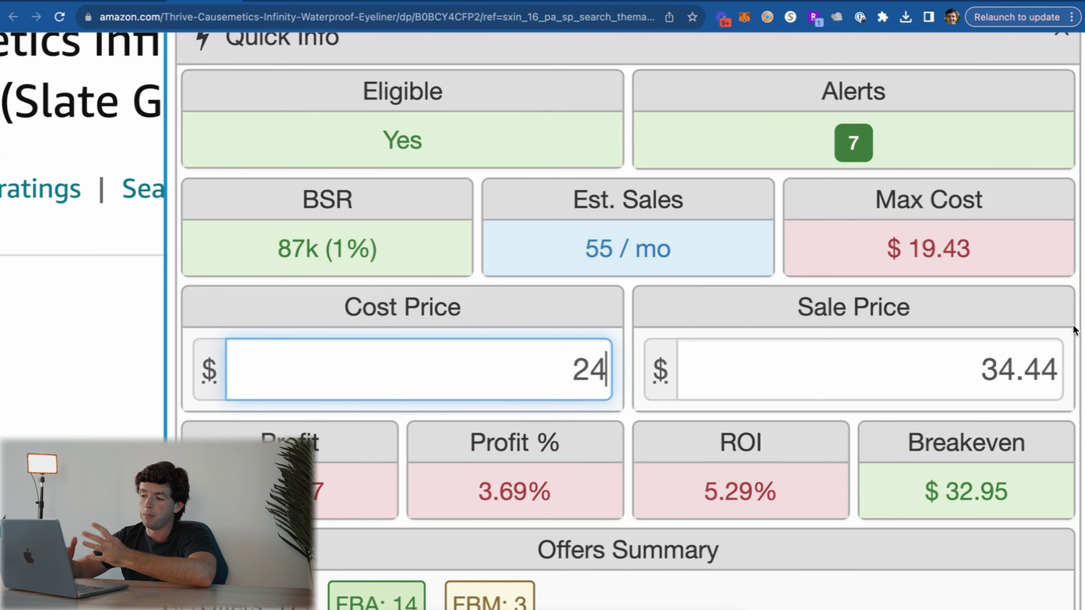
text(*.8)
key(BackSpace)
text(8)
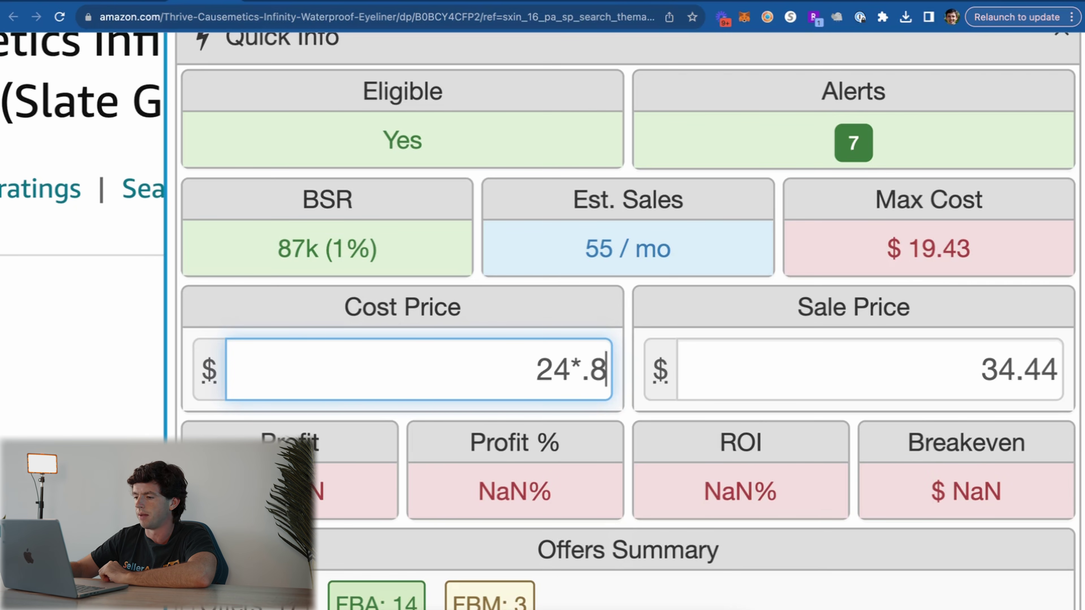
key(Return)
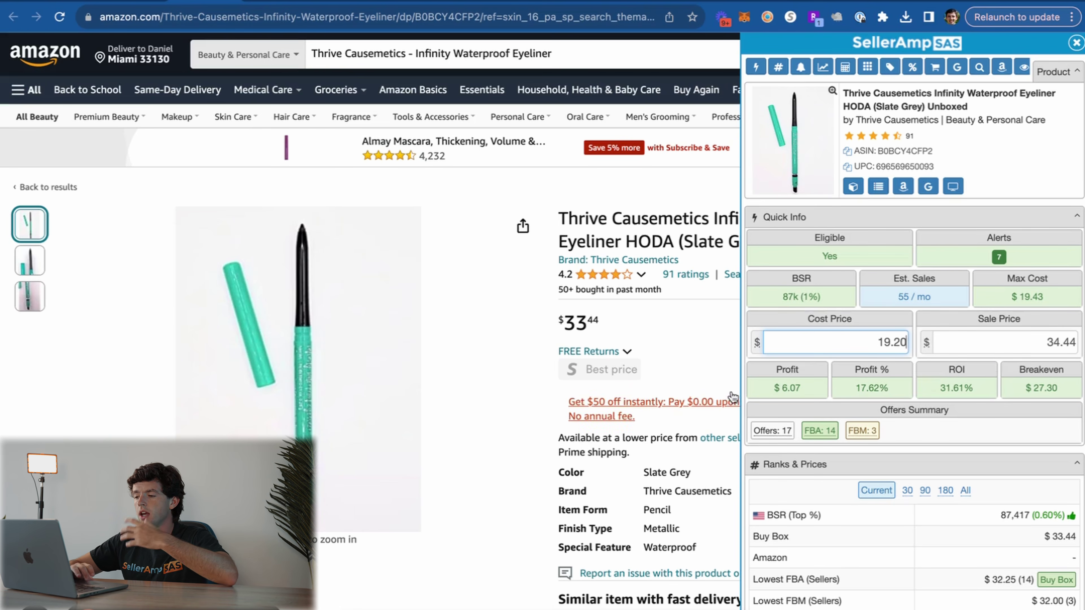
Step: Set the eyeliner's price history graph to a one-year range and examine its Buy Box price trend
scroll(628, 395, down, 10)
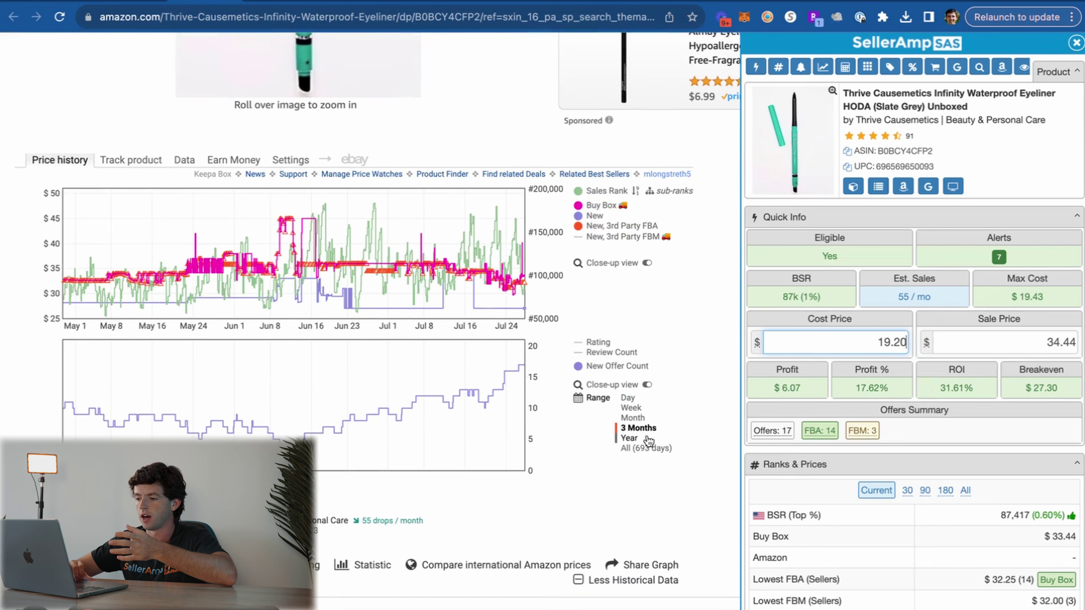
click(632, 437)
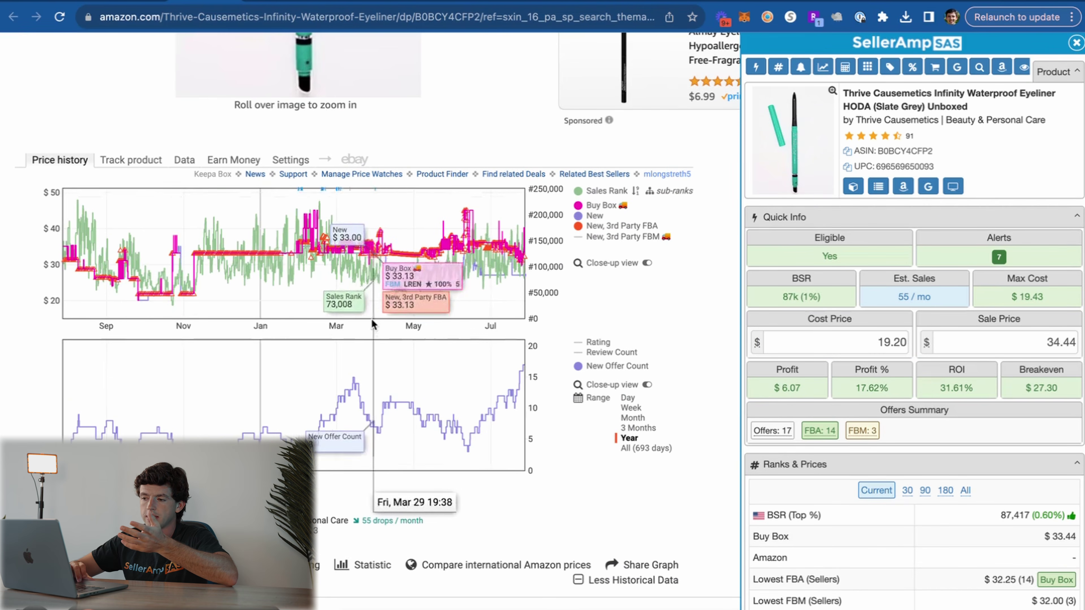
scroll(36, 260, up, 5)
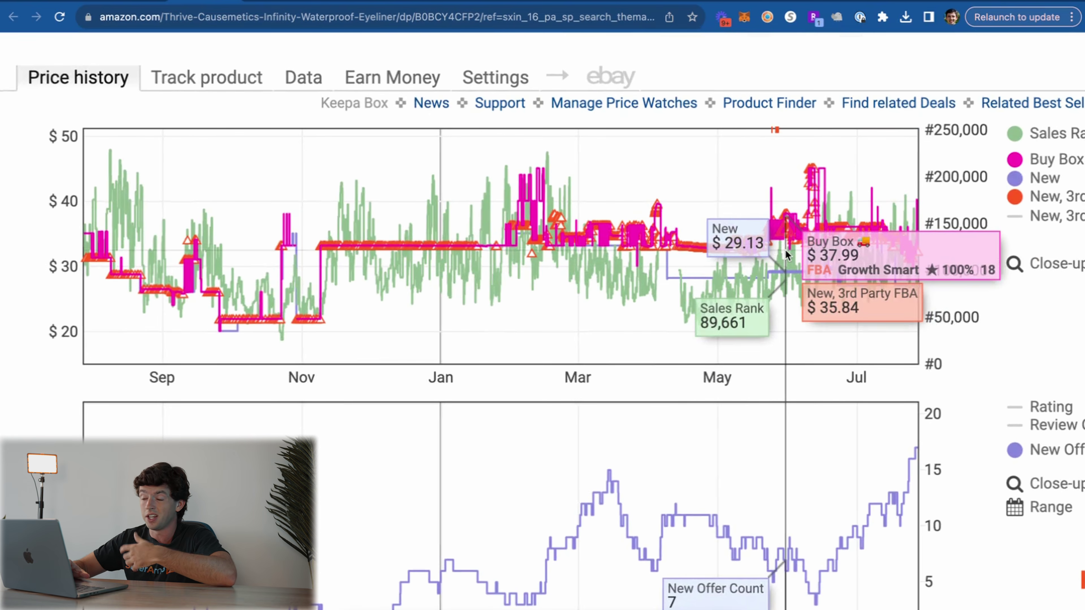
scroll(785, 249, down, 5)
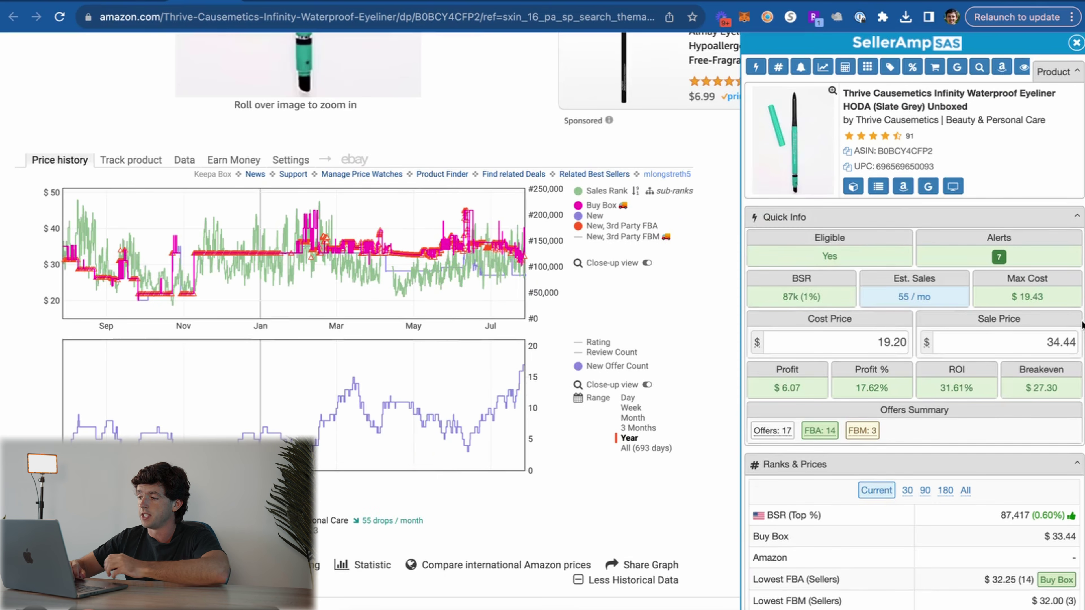
Step: Set the eyeliner's sale price to 36 in the profit calculator
scroll(1076, 329, up, 5)
click(995, 355)
double_click(994, 356)
text(36)
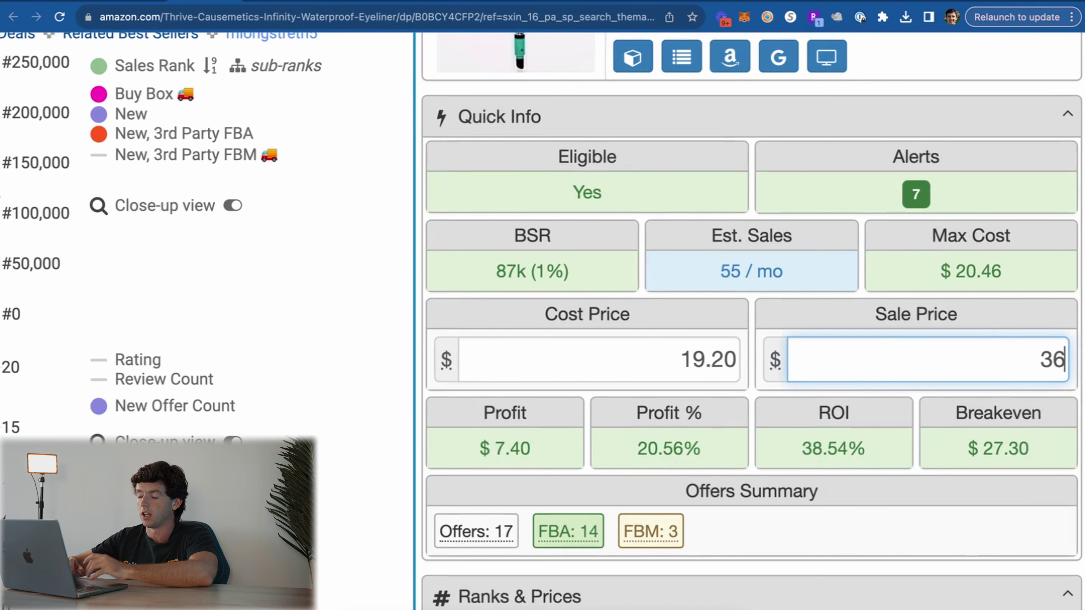
Step: Examine the late-July Buy Box price, sales rank and offer count in the eyeliner's price history
scroll(1014, 303, down, 5)
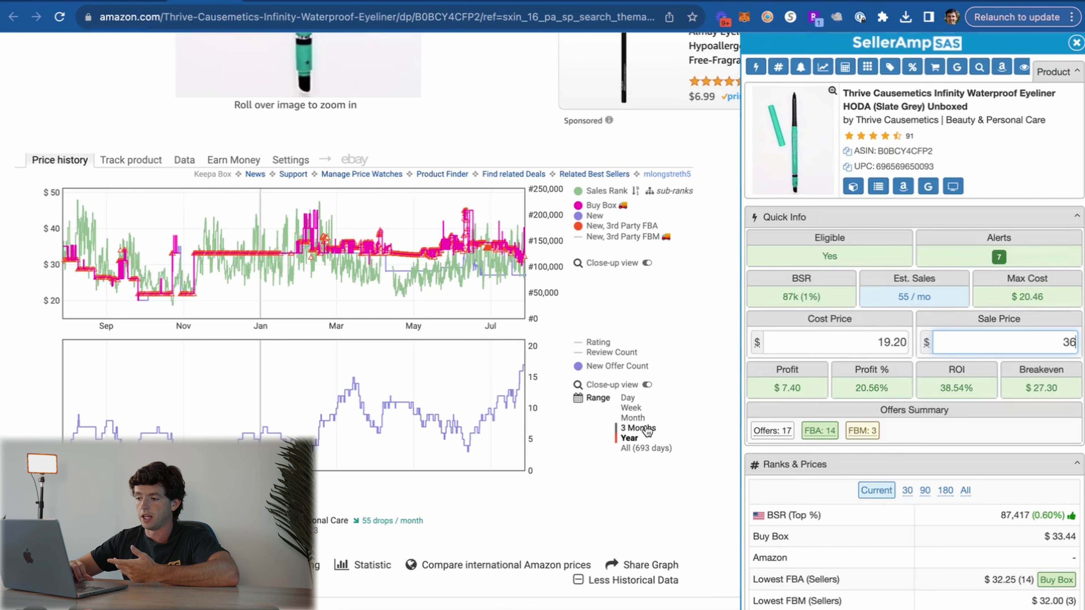
scroll(540, 241, up, 10)
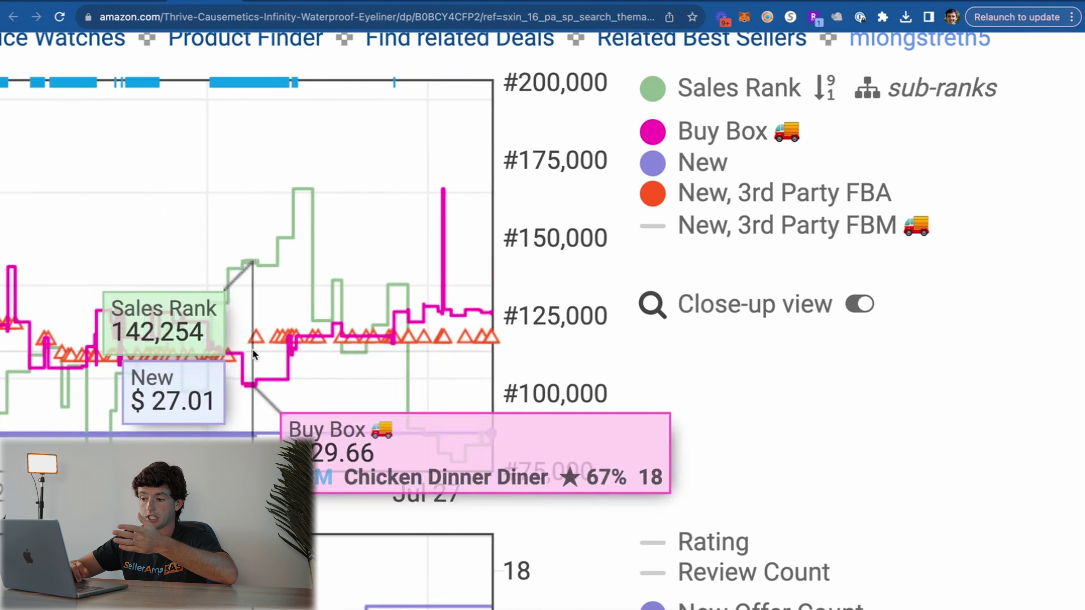
scroll(409, 296, down, 5)
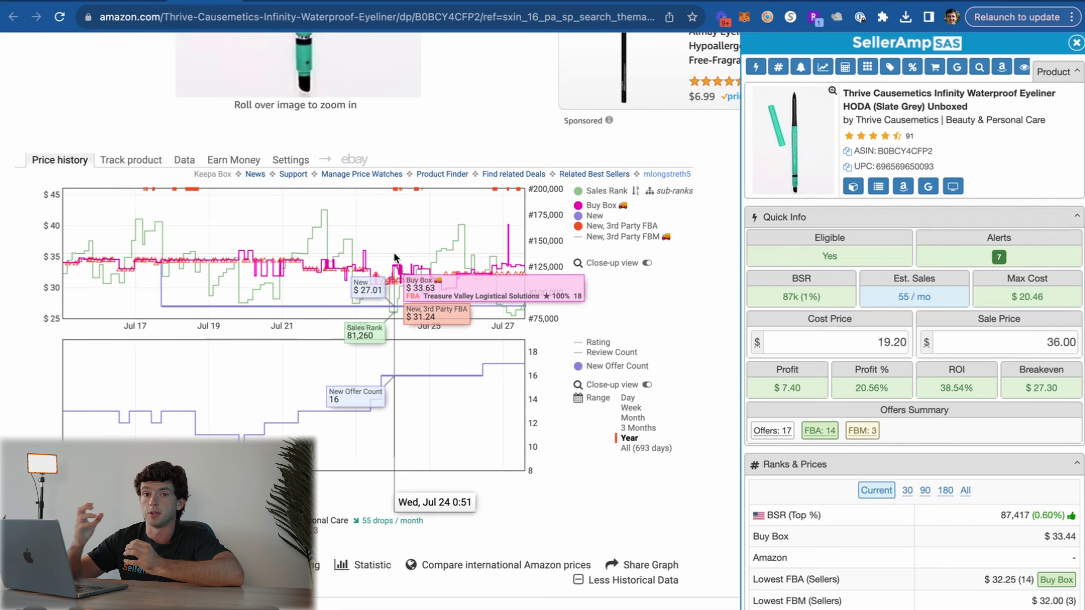
Step: Switch to the Puma Cool Cat 2.0 Slides page, inspect the price and dismiss the 20% off sign-up pop-up
click(412, 1)
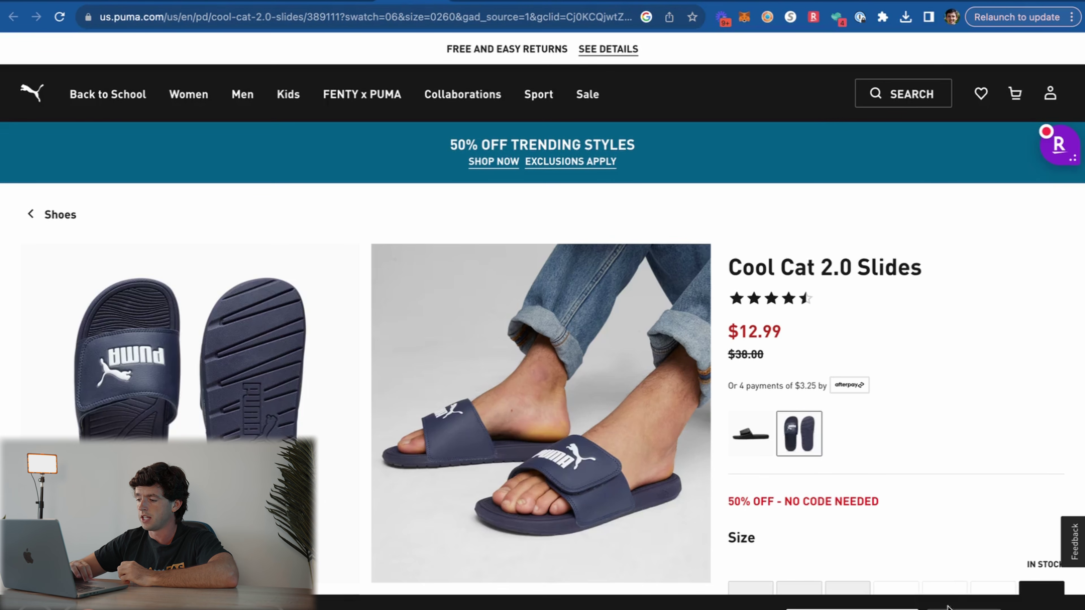
scroll(861, 265, up, 5)
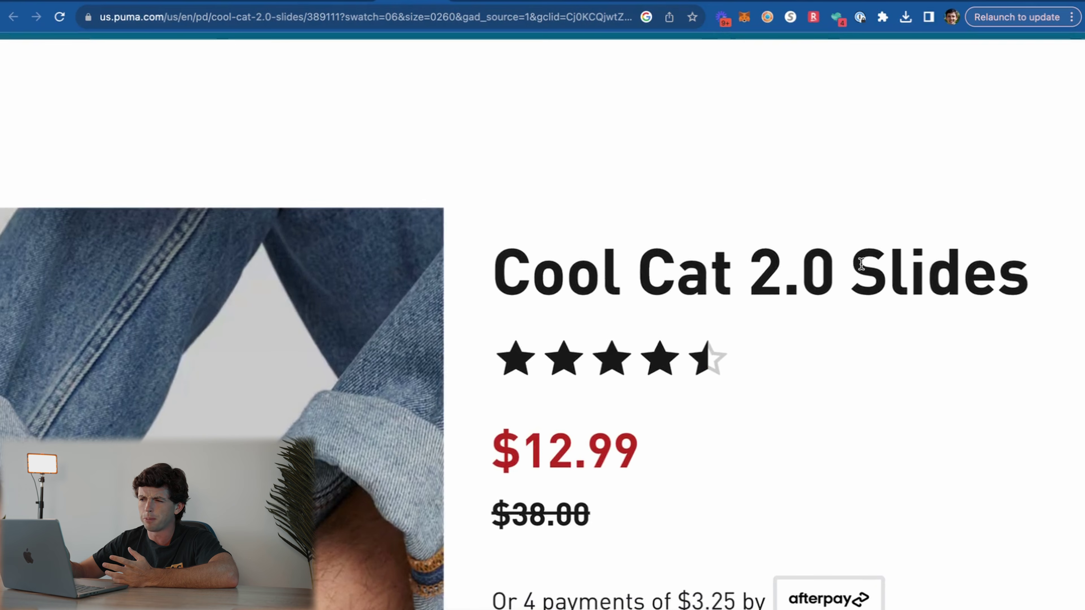
scroll(861, 265, down, 5)
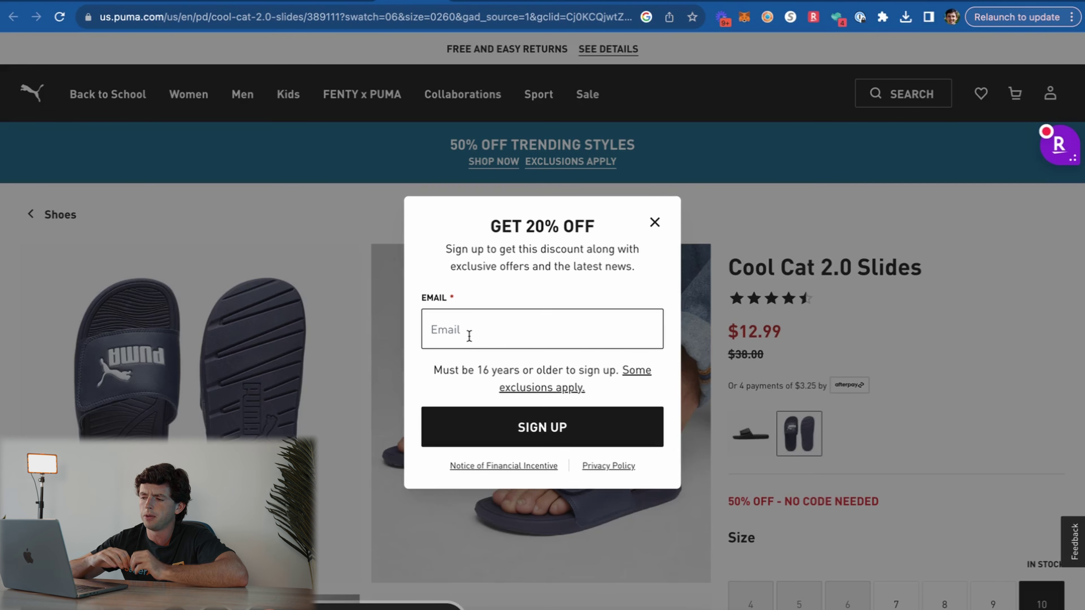
click(655, 223)
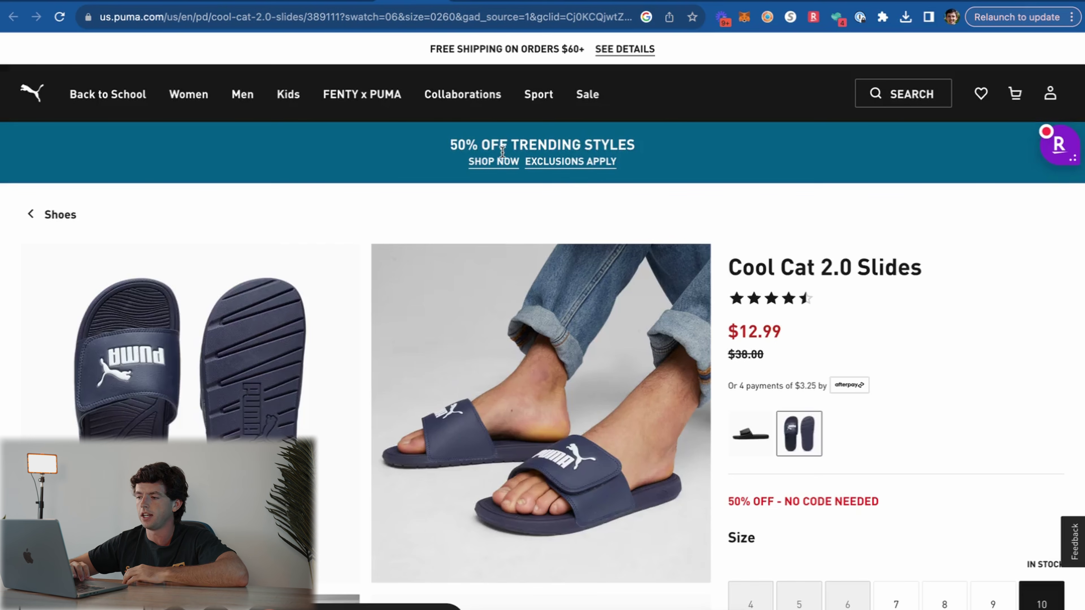
Step: On the slides' Amazon listing, dismiss the Shop Premium Outlets offer and recheck the price on the Puma page
click(346, 4)
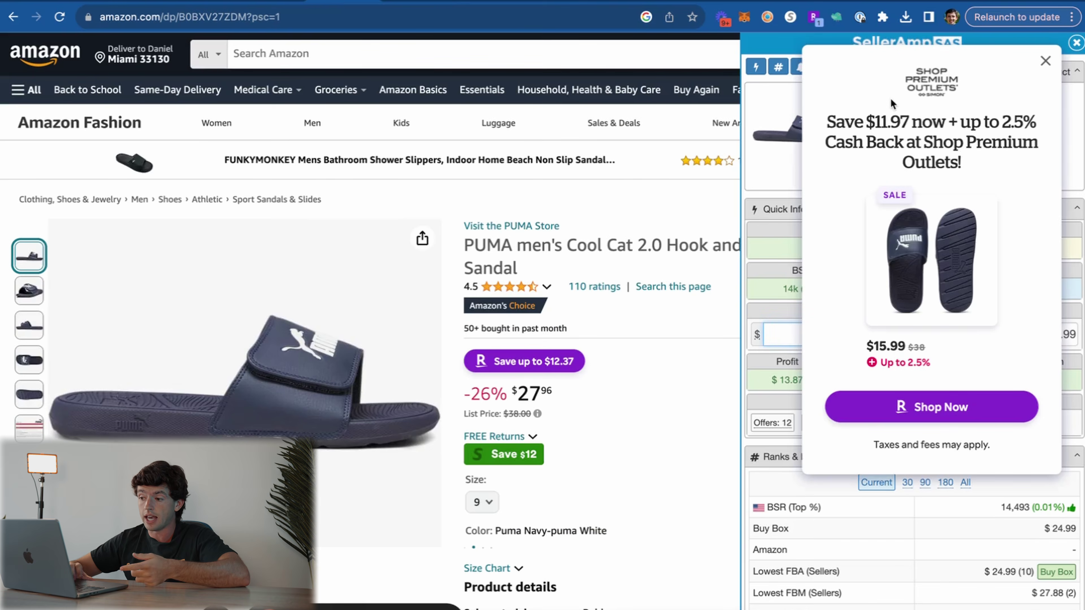
click(1045, 60)
click(413, 4)
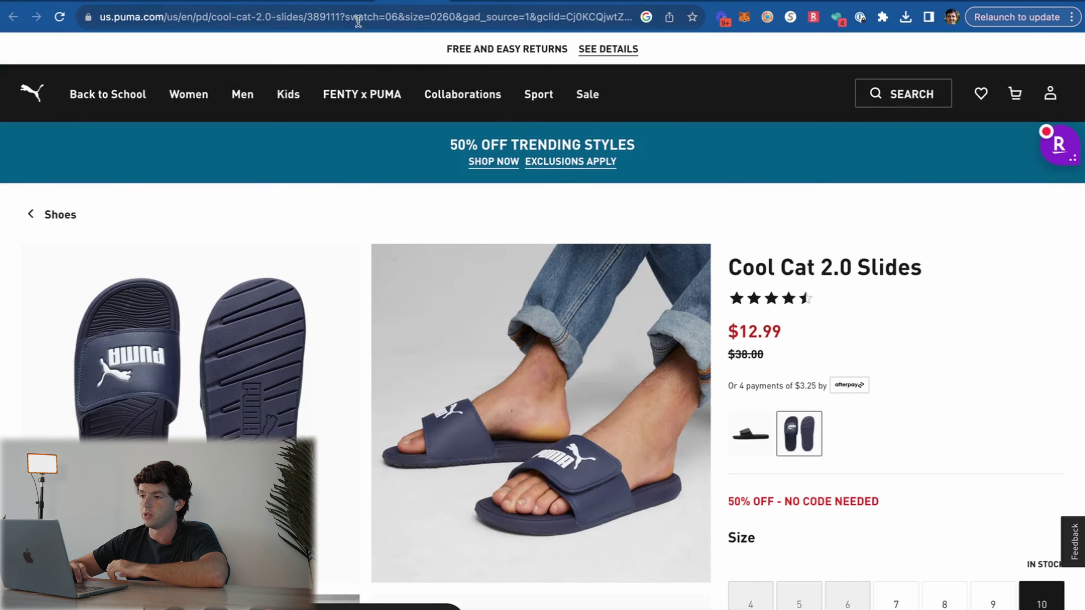
click(348, 4)
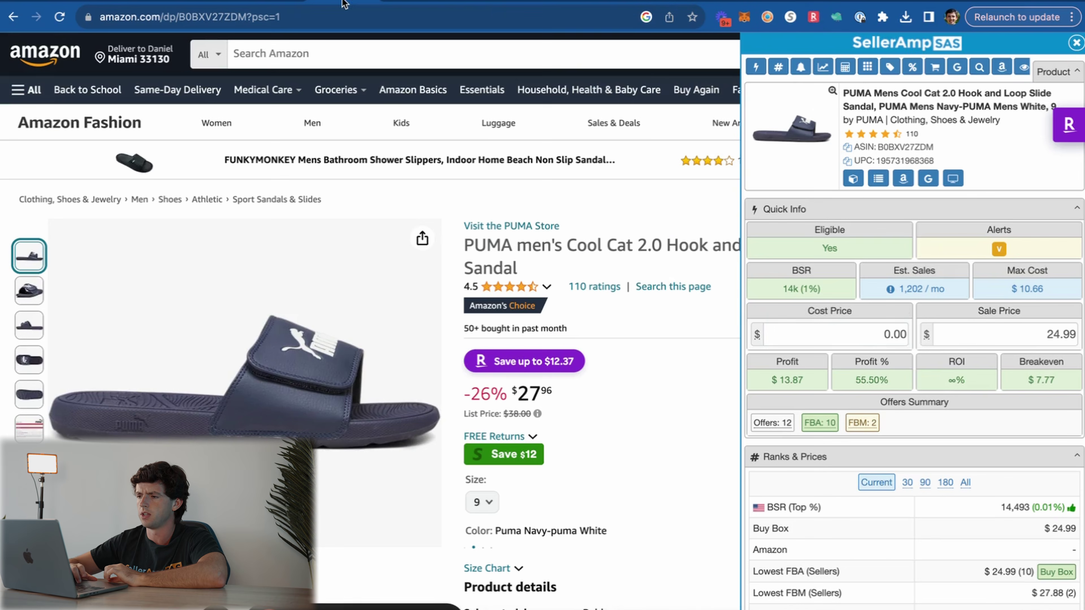
Step: Set the slides' cost price to 12.99 and sale price to 28 in the profit calculator
text(12.99)
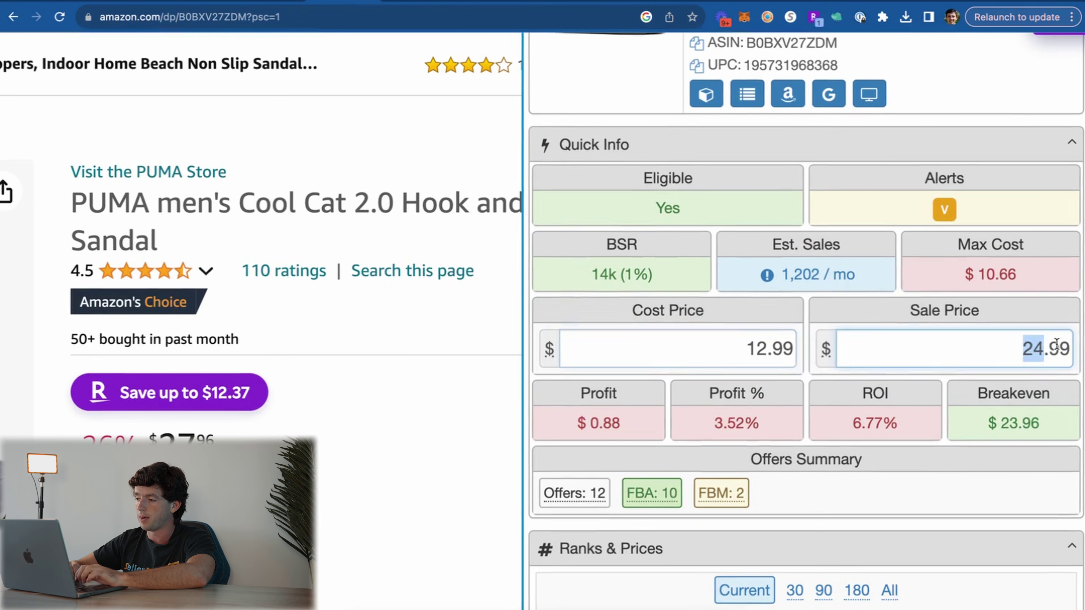
click(996, 344)
text(28)
Step: Reduce the slides' cost price by 20% by changing it to 12.99*.8
click(794, 348)
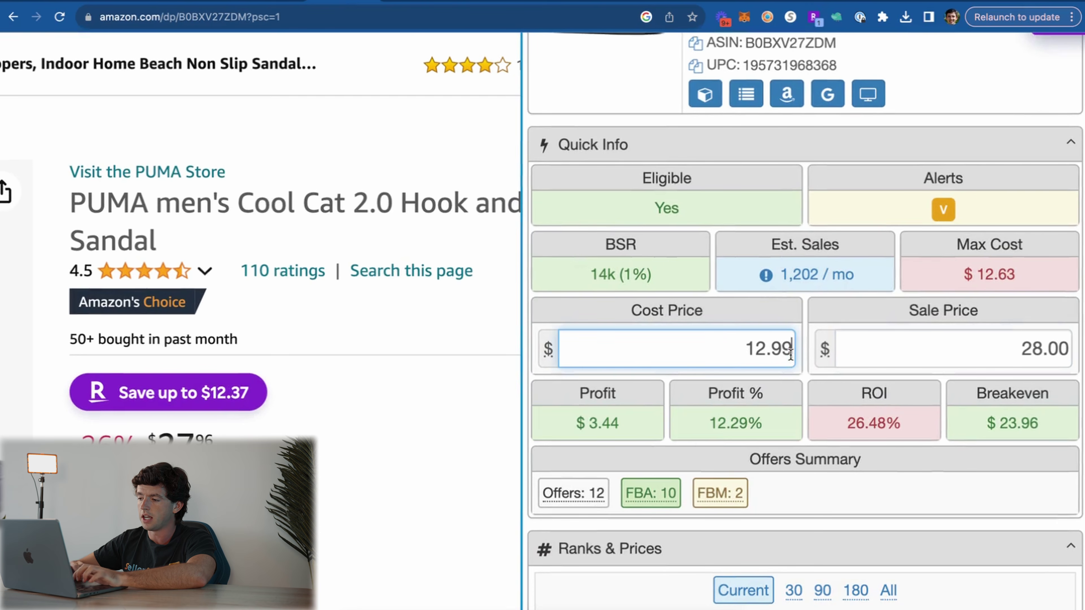
text(*>)
key(BackSpace)
text(.8)
key(Return)
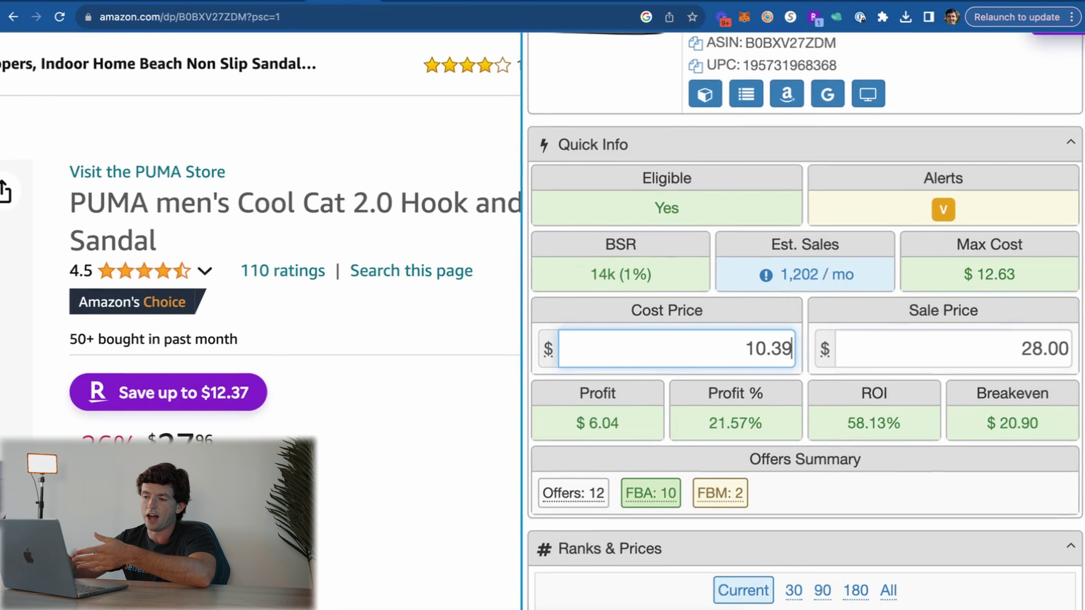
key(super+0)
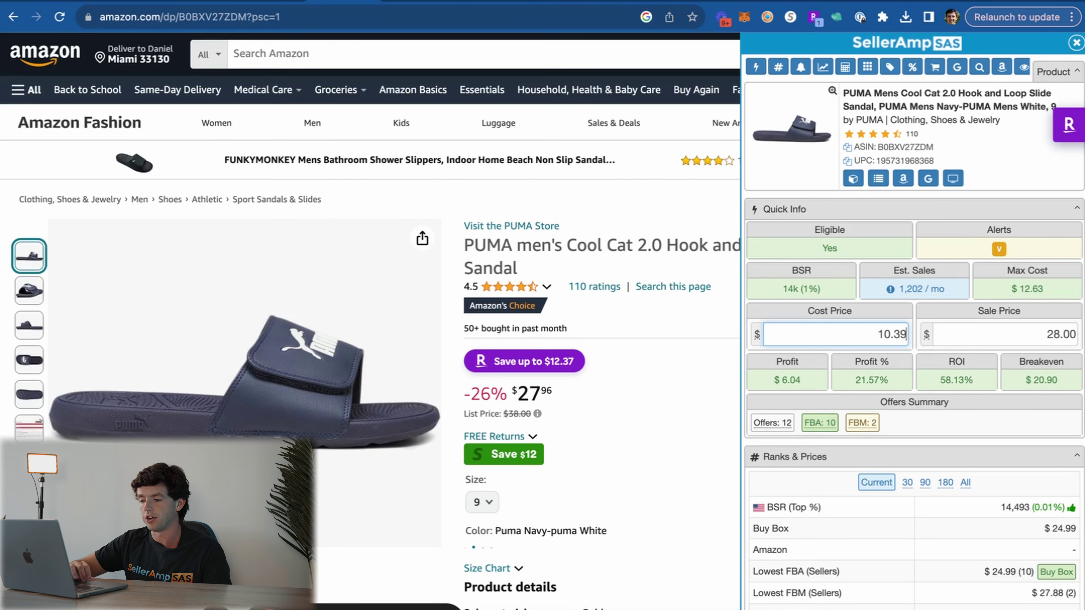
key(Return)
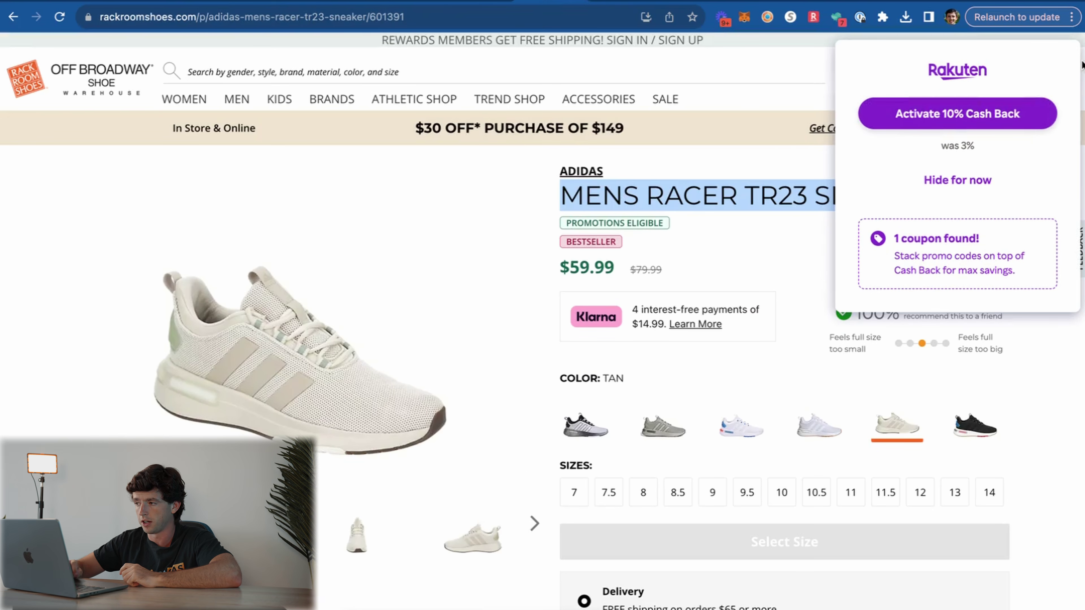
Step: Check the Adidas Racer TR23's price on the Rack Room Shoes page and set its cost price to 59.99 on the Amazon listing
scroll(1081, 66, up, 5)
scroll(1081, 66, down, 5)
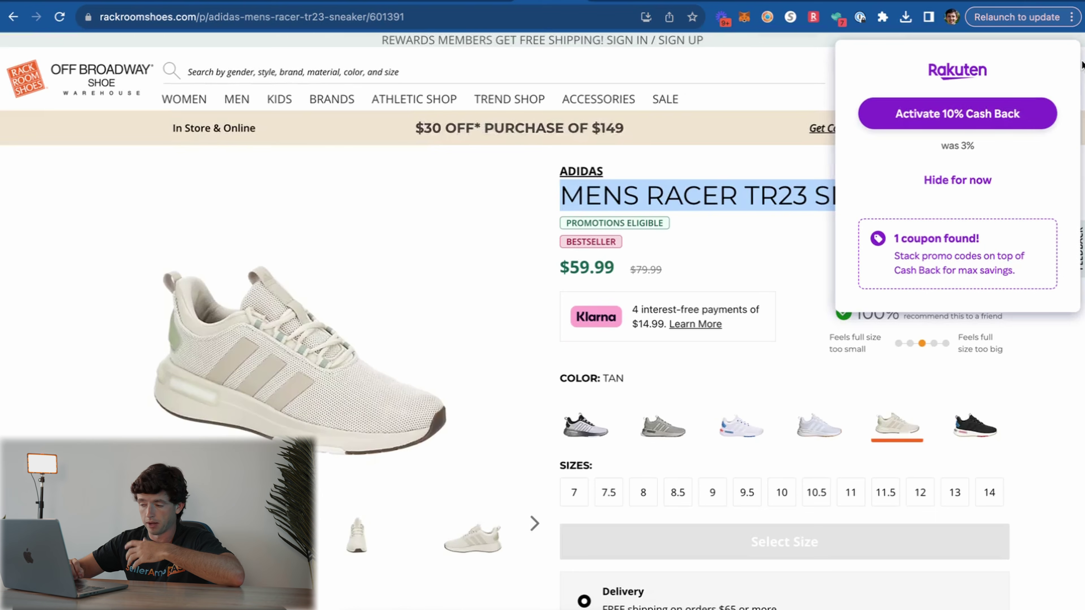
click(771, 207)
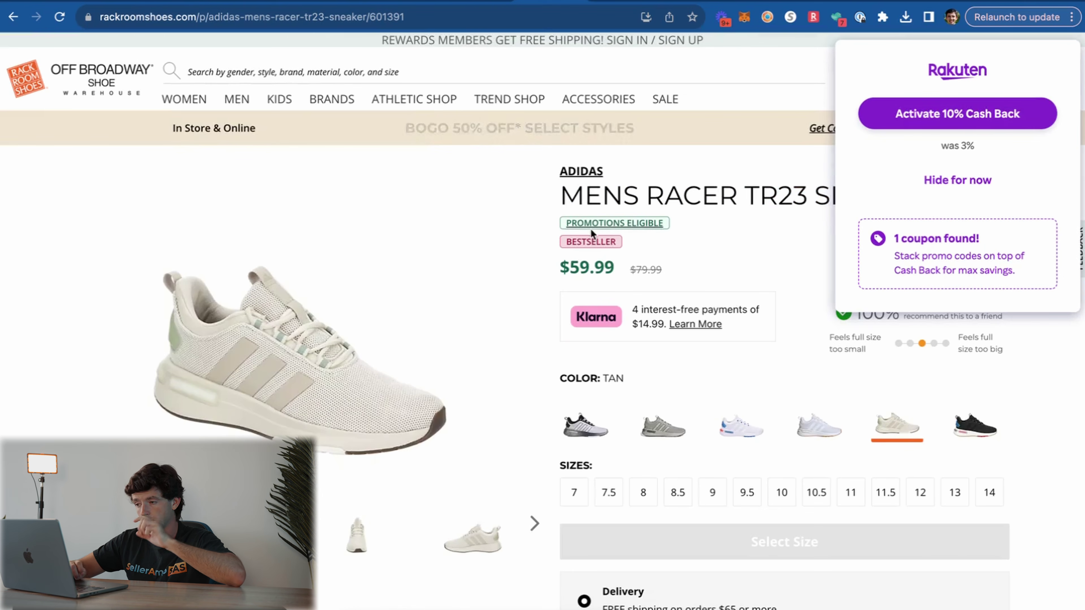
scroll(591, 228, up, 5)
click(481, 2)
click(835, 335)
text(59.99)
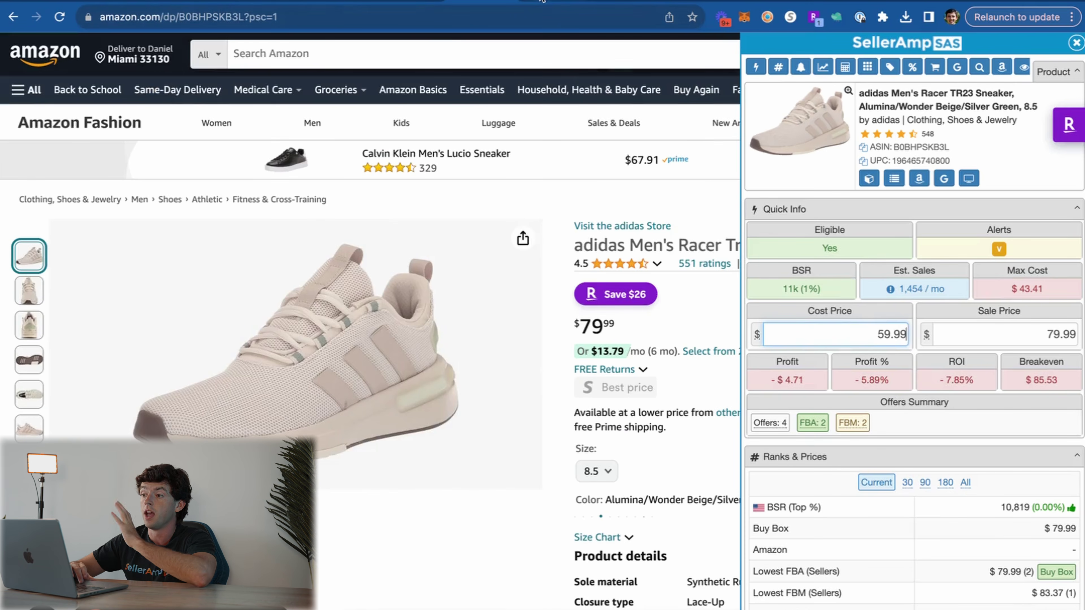
Step: Return to the Racer TR23's Rack Room Shoes page and review the rotating promotion banner and cash-back offer
click(555, 1)
scroll(566, 233, down, 5)
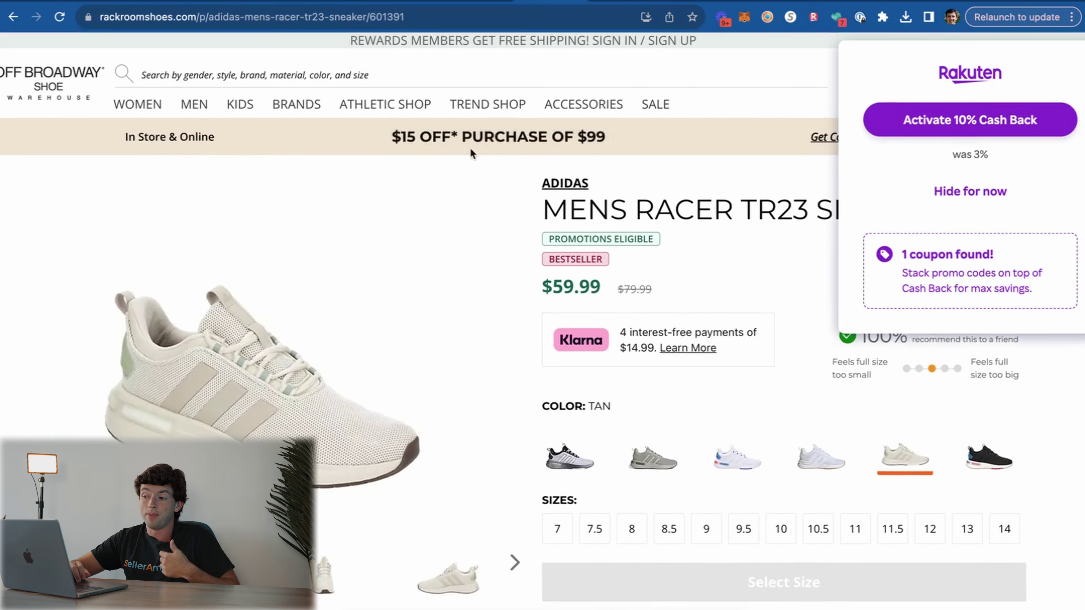
mouse_move(470, 148)
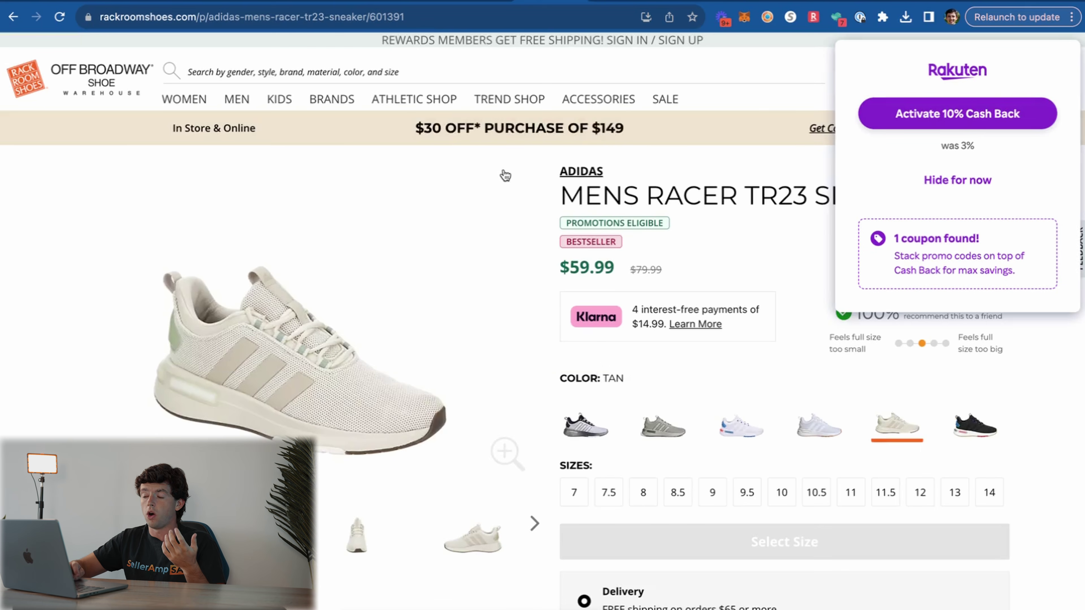
scroll(504, 174, up, 5)
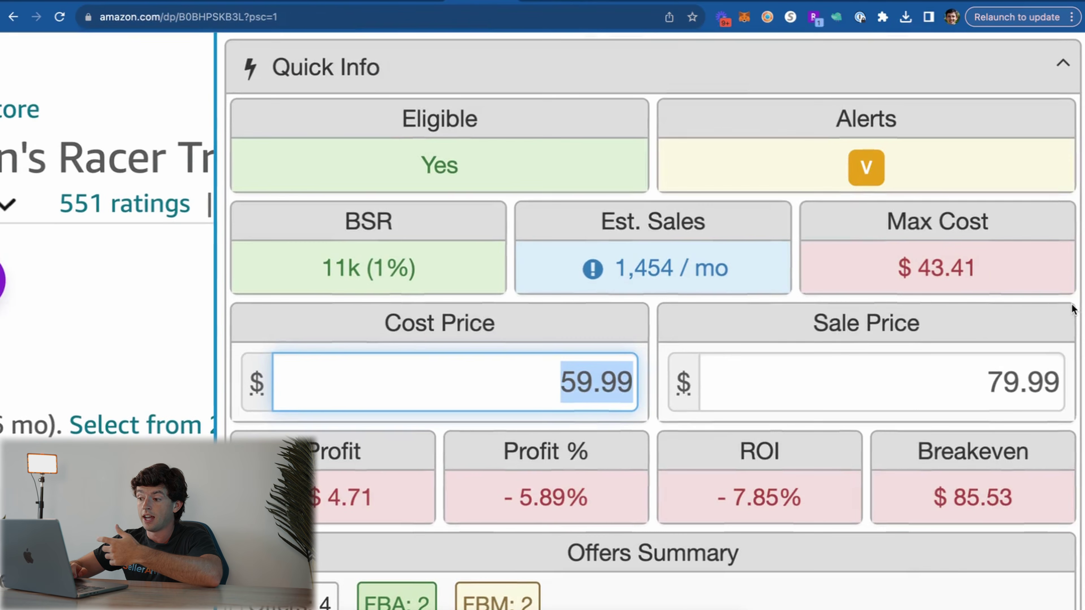
Step: Multiply the Racer TR23's cost price by 4 for four pairs and multiply the result by .75 in the profit calculator
click(906, 335)
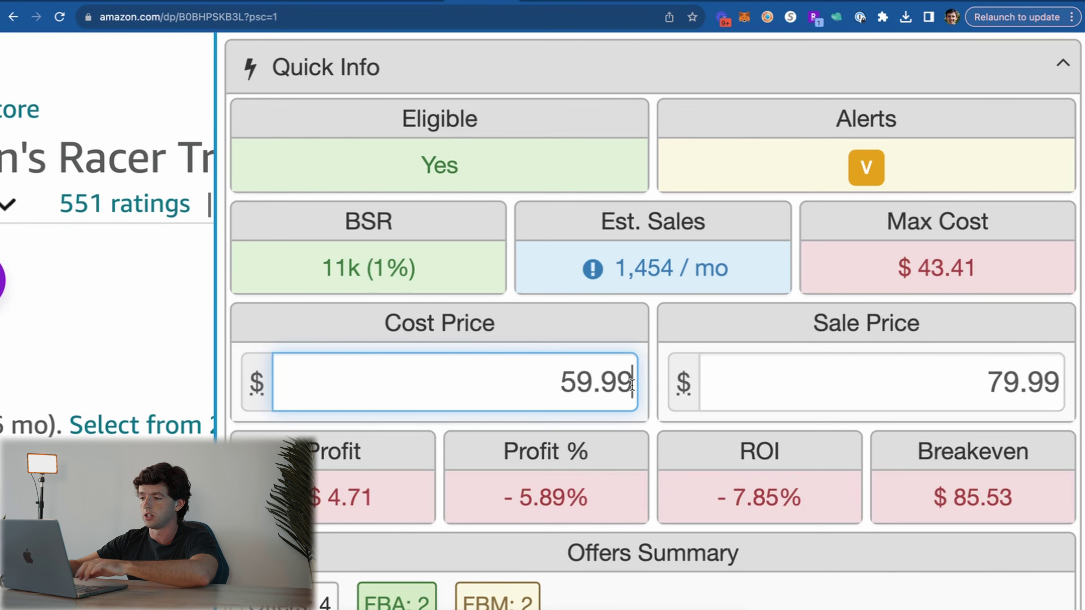
text(*4)
key(Return)
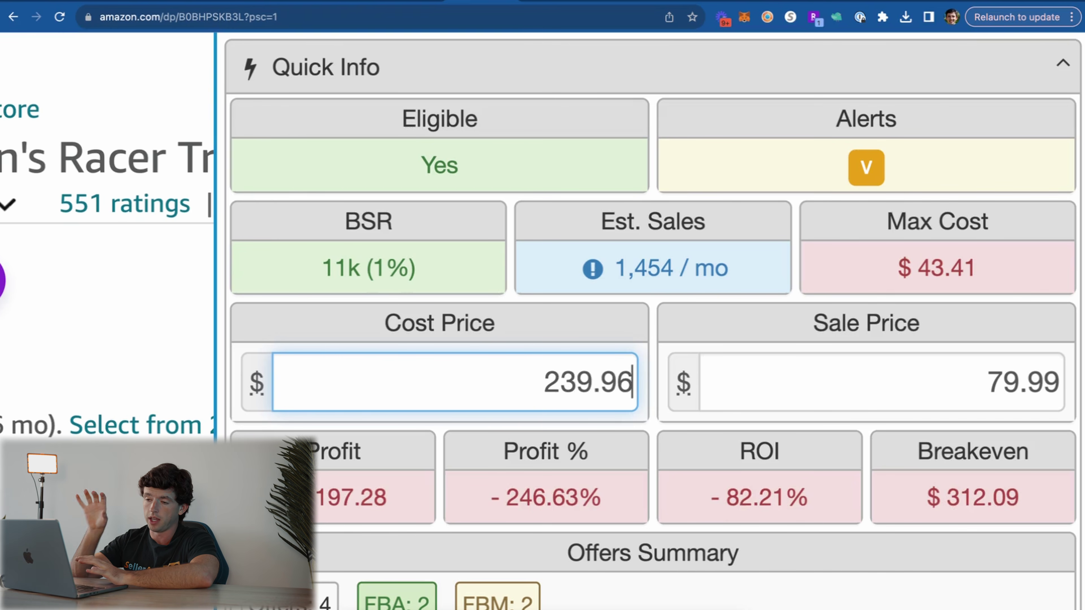
text(*7)
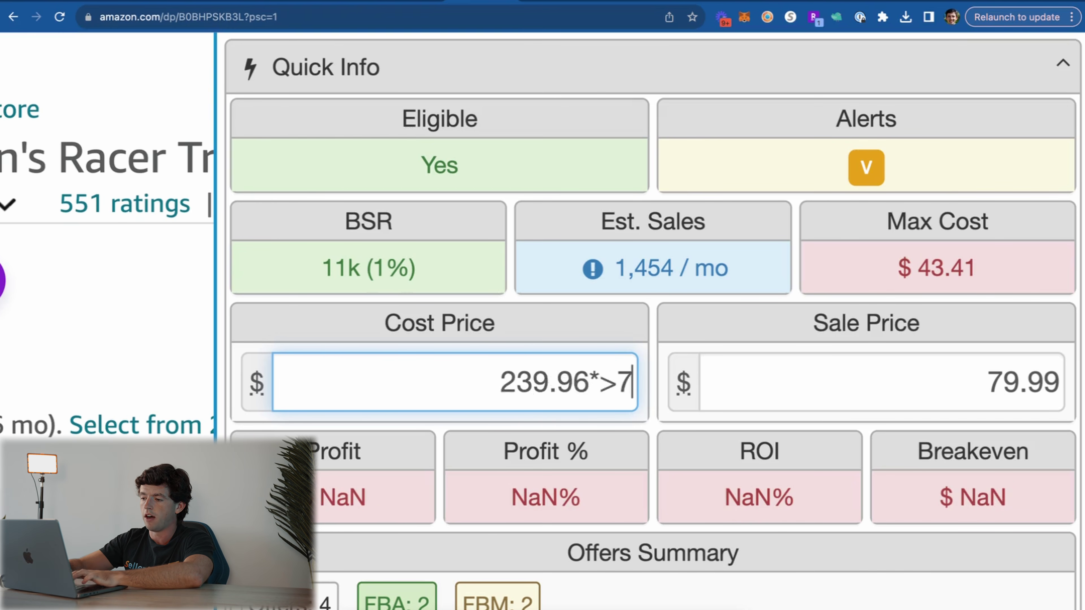
key(BackSpace)
text(.75)
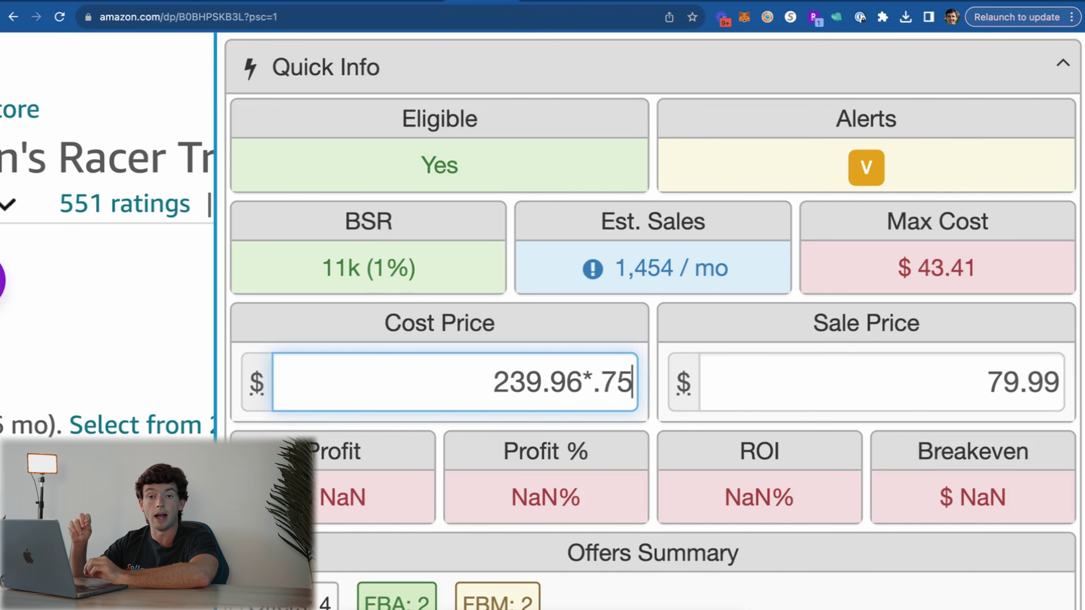
key(Return)
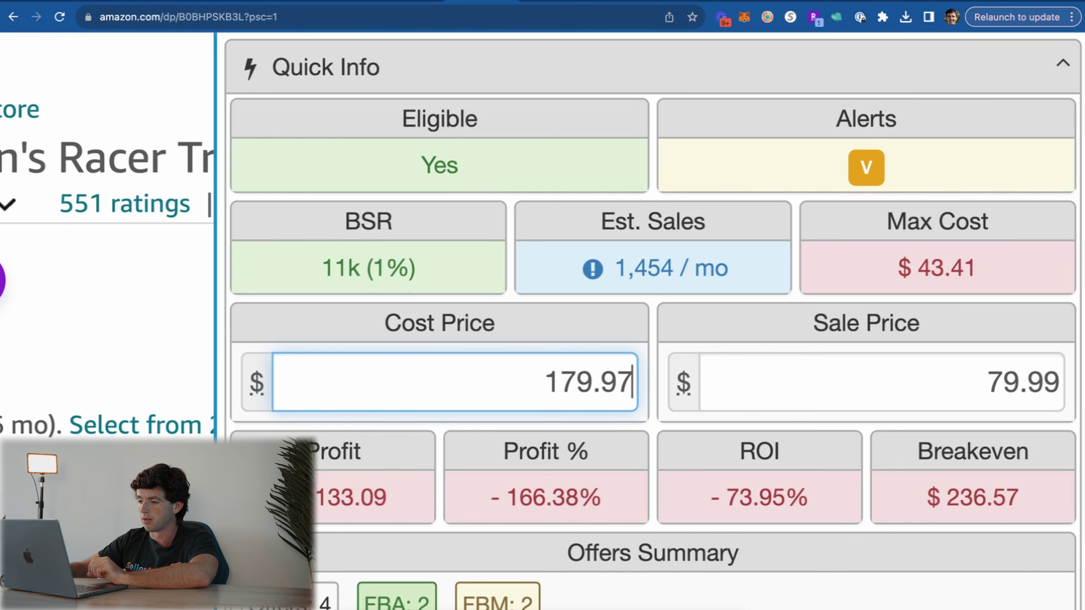
Step: Subtract 30 from the four-pair cost and divide the result by 4 to get the per-pair cost price
text(-)
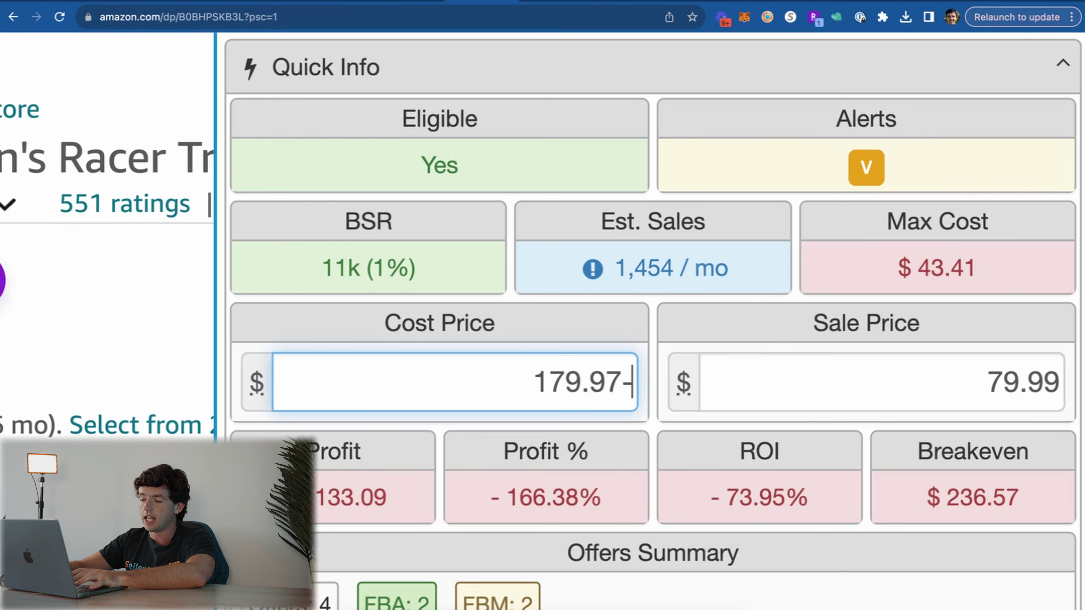
text(30)
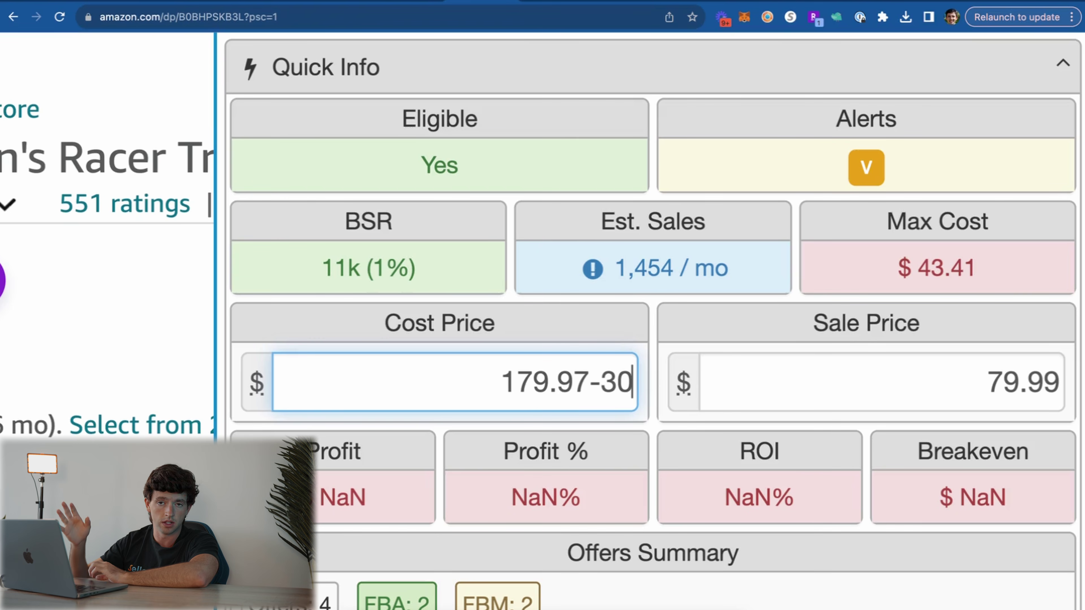
key(Return)
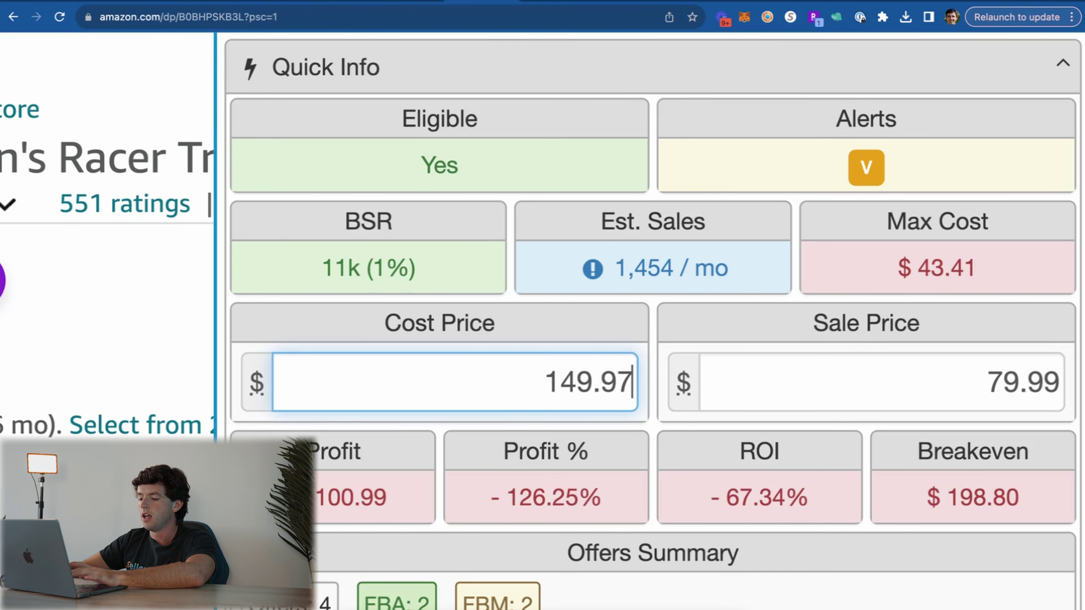
text(/4)
key(Return)
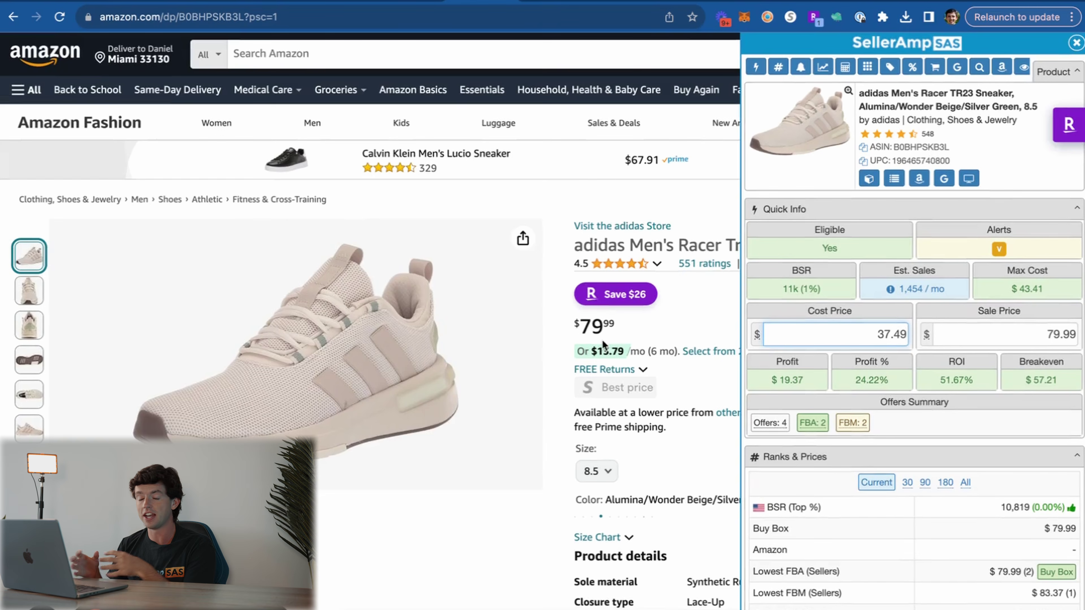
Step: Examine the Racer TR23's three-month price, sales rank and offer count history on its Amazon listing
click(544, 1)
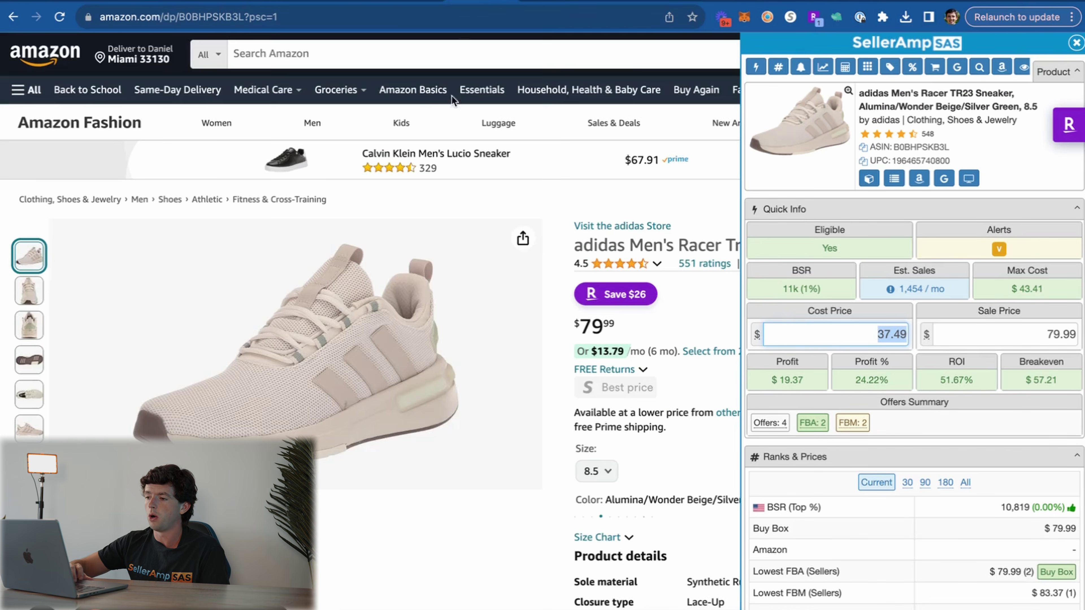
scroll(453, 270, down, 10)
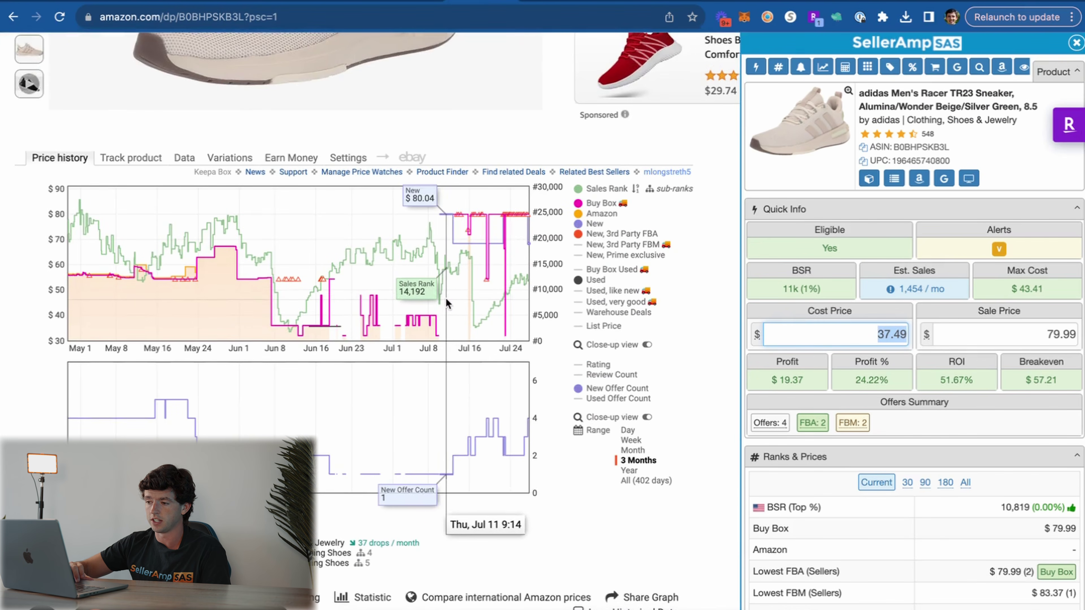
drag(439, 298, 683, 330)
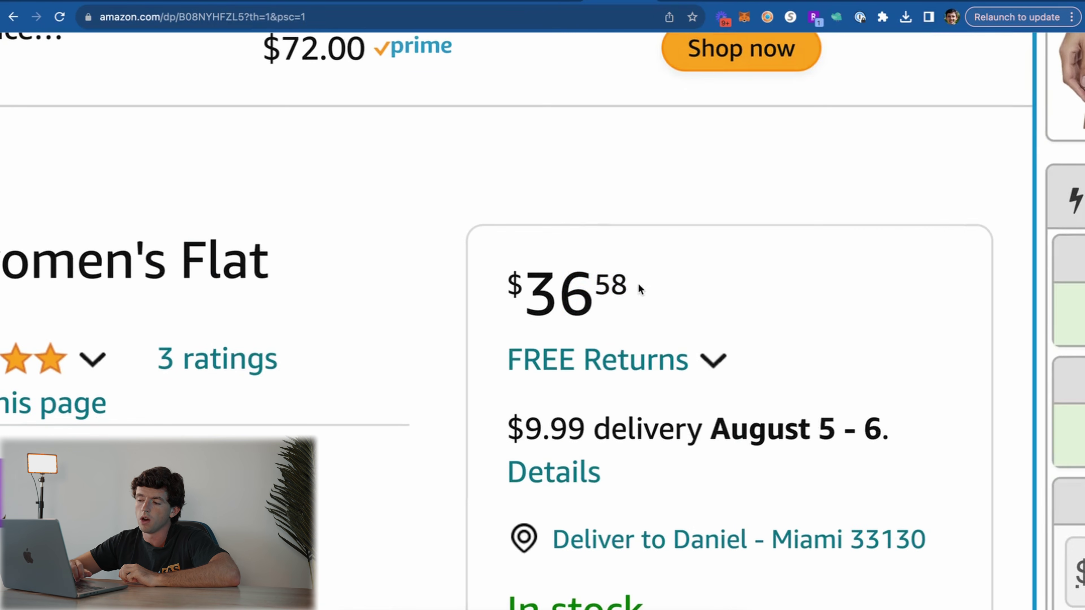
Step: Highlight the Nike shorts' Amazon price and delivery charge, and check the matching shorts' price on the Dick's Sporting Goods page
drag(638, 286, 522, 286)
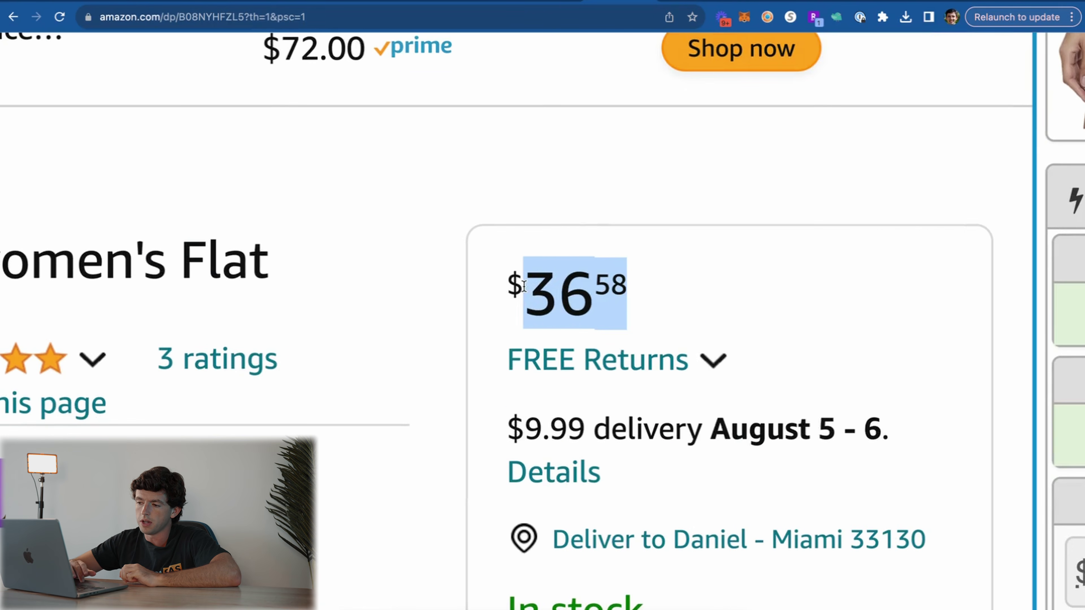
drag(584, 427, 504, 430)
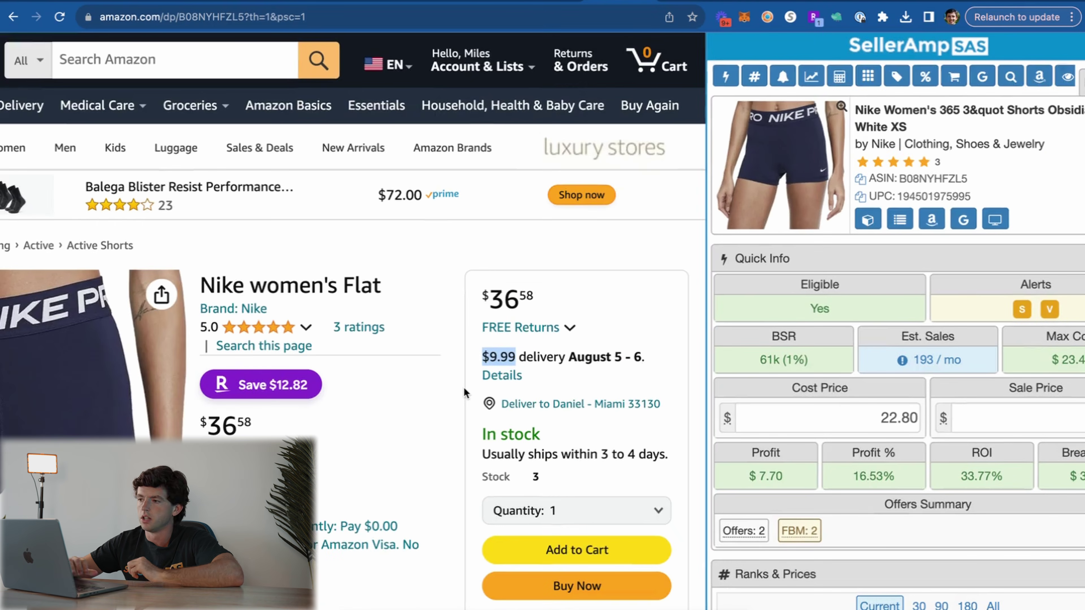
key(ctrl+Tab)
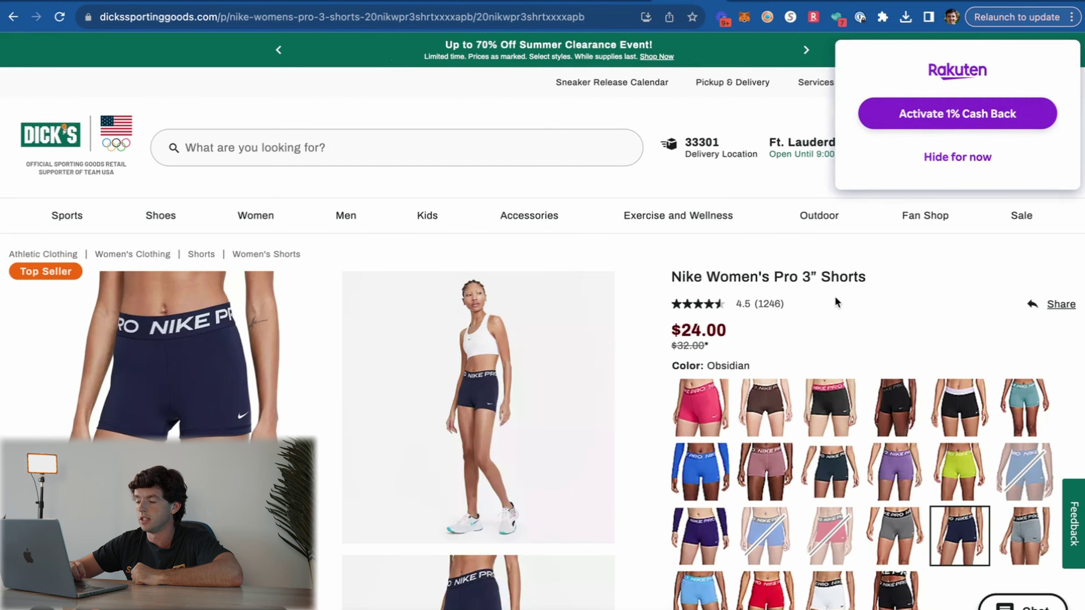
scroll(835, 296, up, 5)
scroll(835, 297, down, 5)
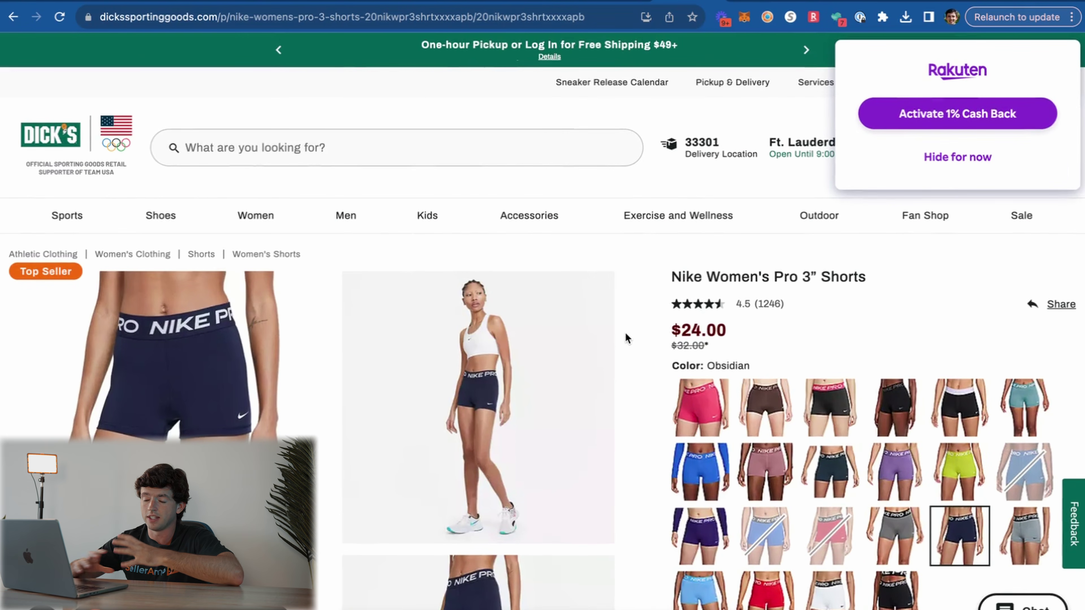
Step: Read the email sign-up and text-alert discount offers in the Dick's page footer and return to the shorts' product details
scroll(492, 331, down, 20)
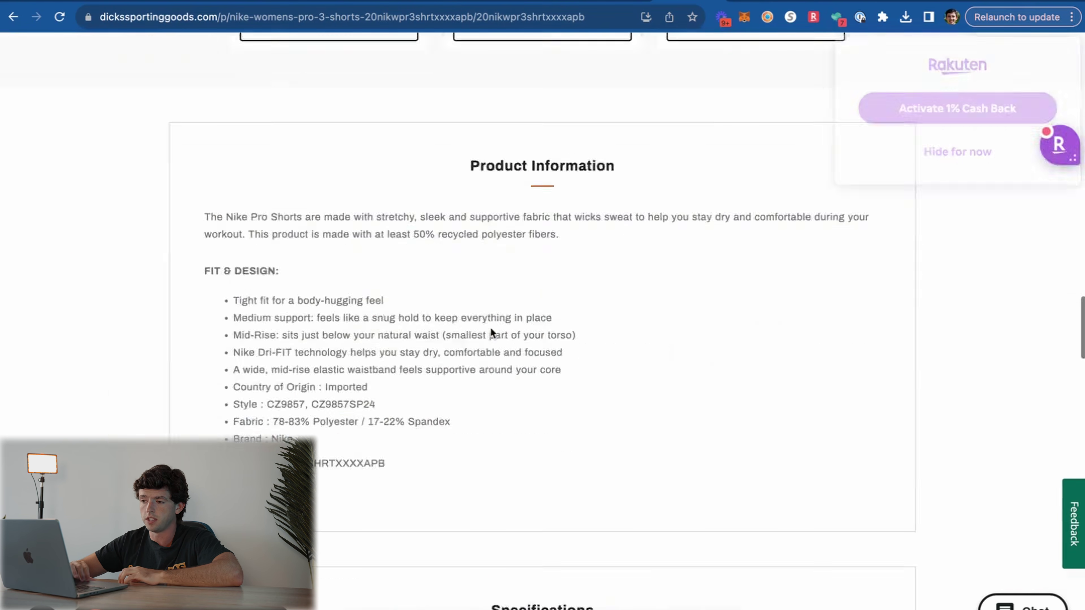
scroll(81, 190, up, 4)
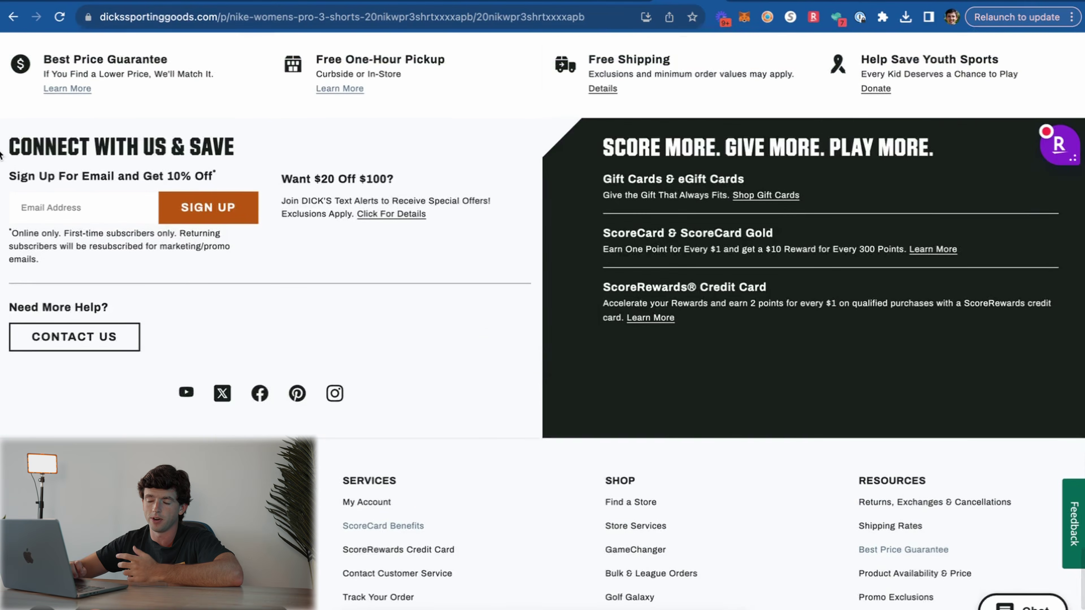
scroll(0, 152, up, 5)
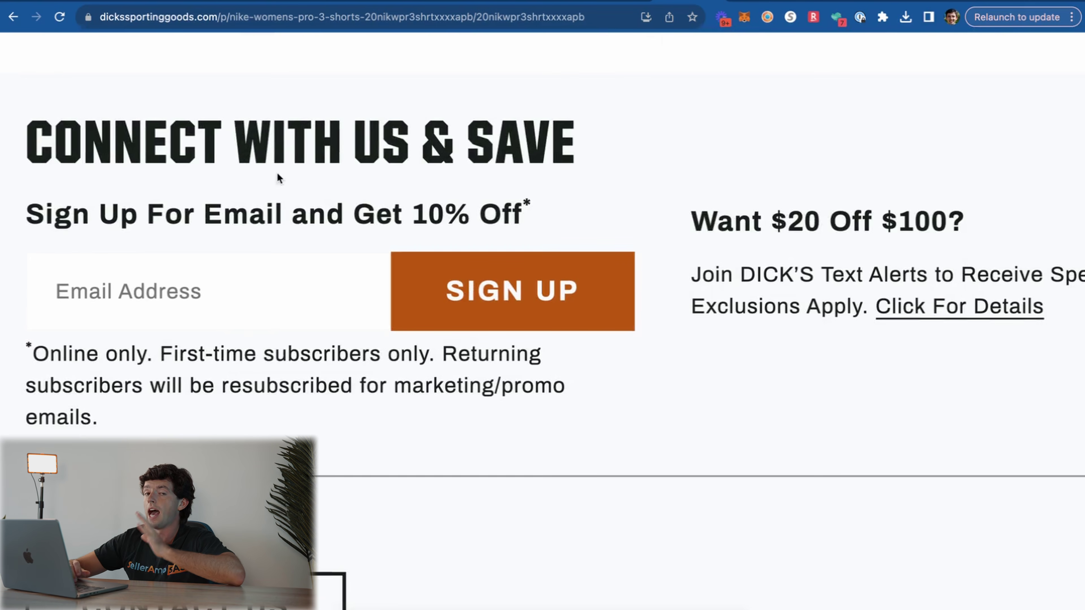
scroll(278, 178, down, 5)
scroll(278, 179, up, 15)
scroll(278, 179, down, 2)
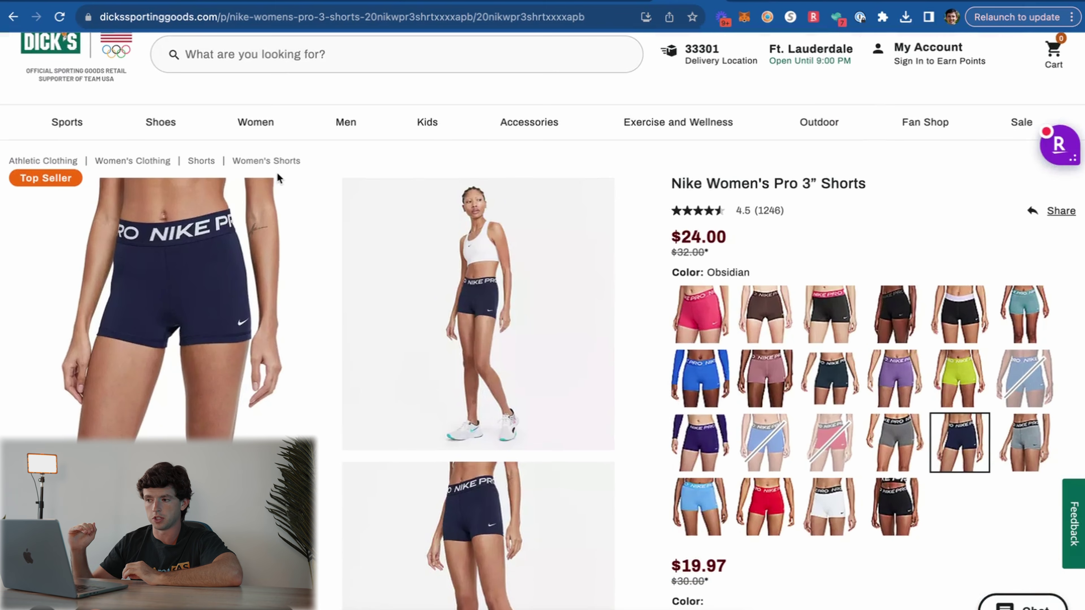
Step: On the Nike shorts' Amazon listing, set the cost price to 24 in the profit calculator
key(ctrl+Tab)
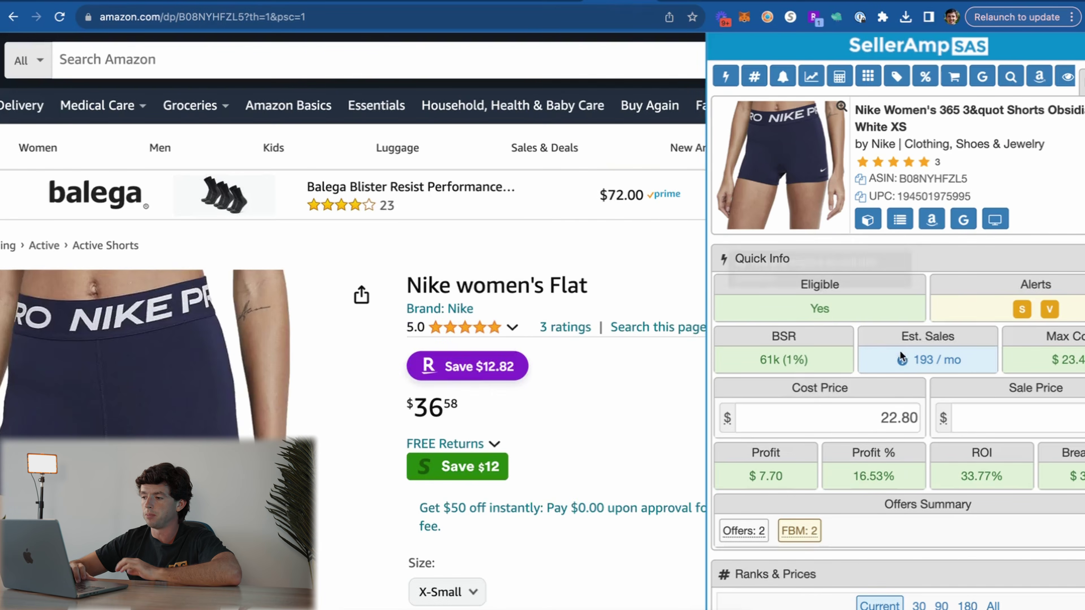
click(862, 432)
text(24)
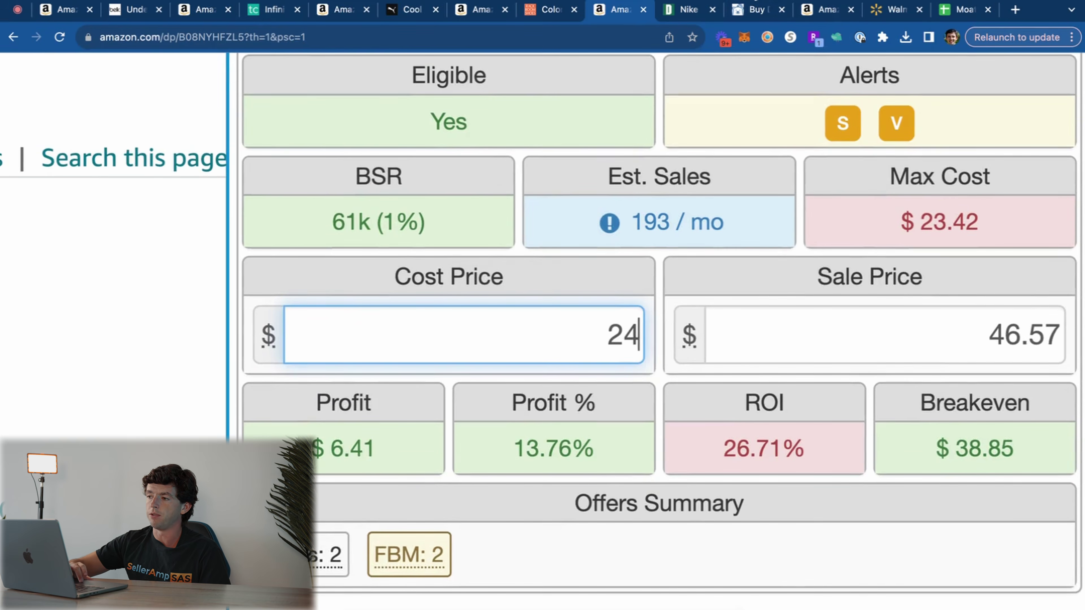
Step: Check the Dick's gift card discounts on CardBear and change the shorts' cost price to 24.00*.94 in the profit calculator
click(746, 9)
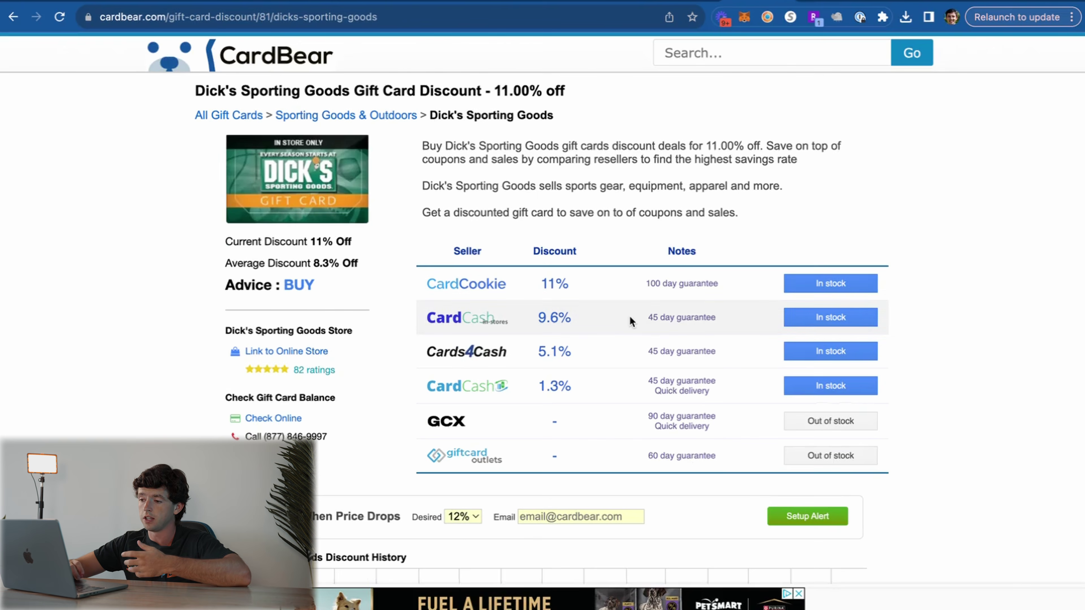
scroll(629, 315, up, 5)
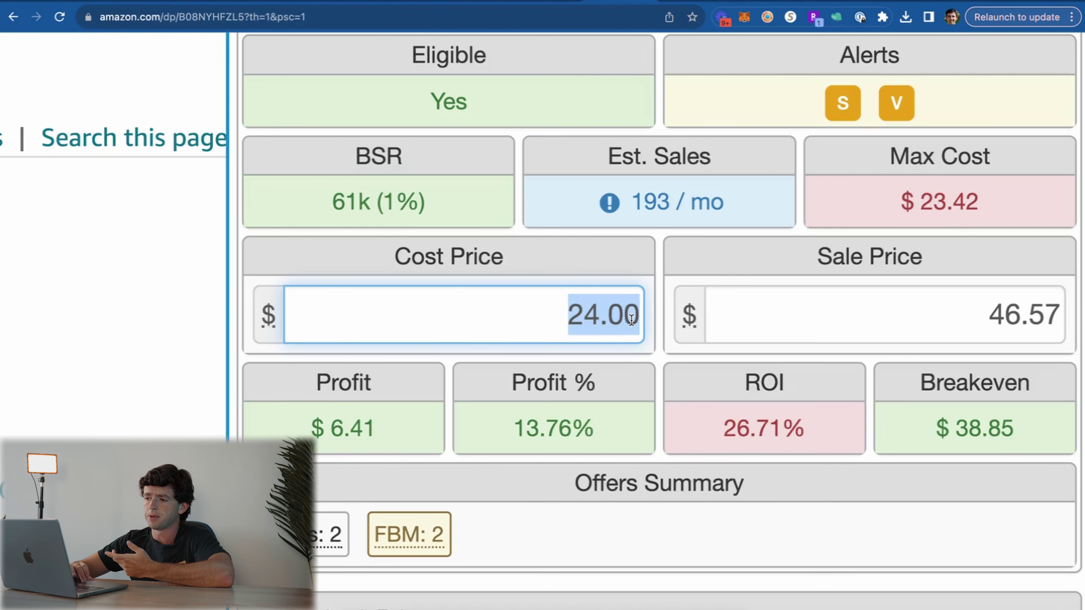
click(633, 319)
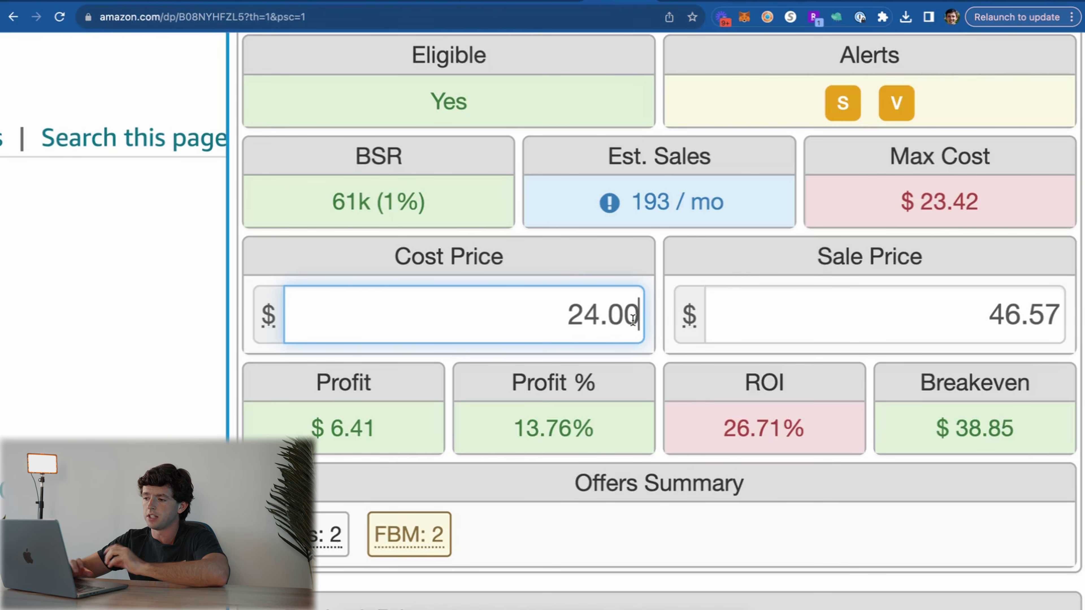
text(*.94)
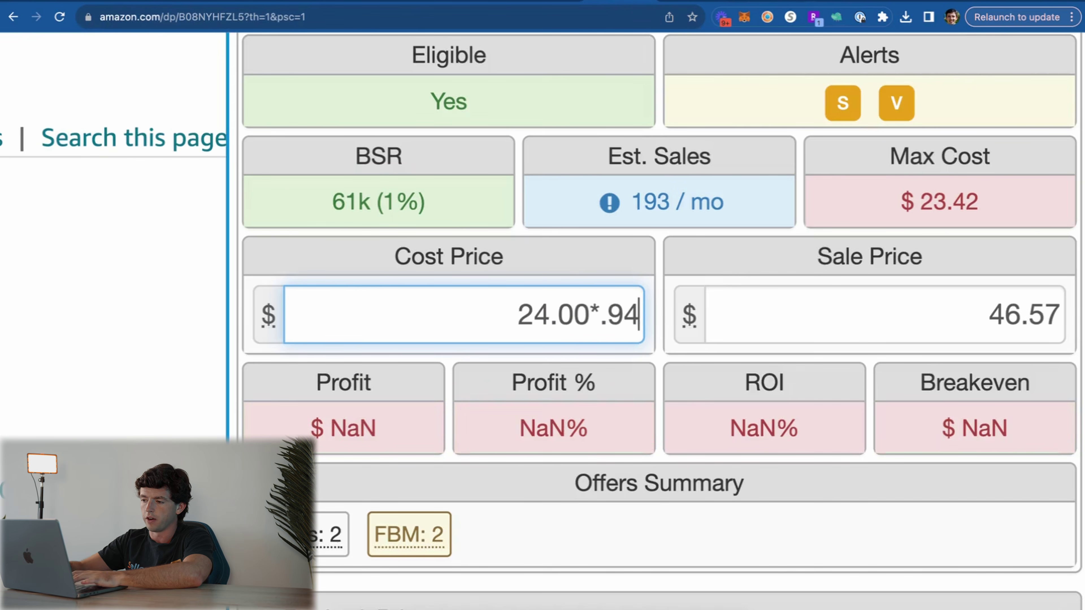
key(Return)
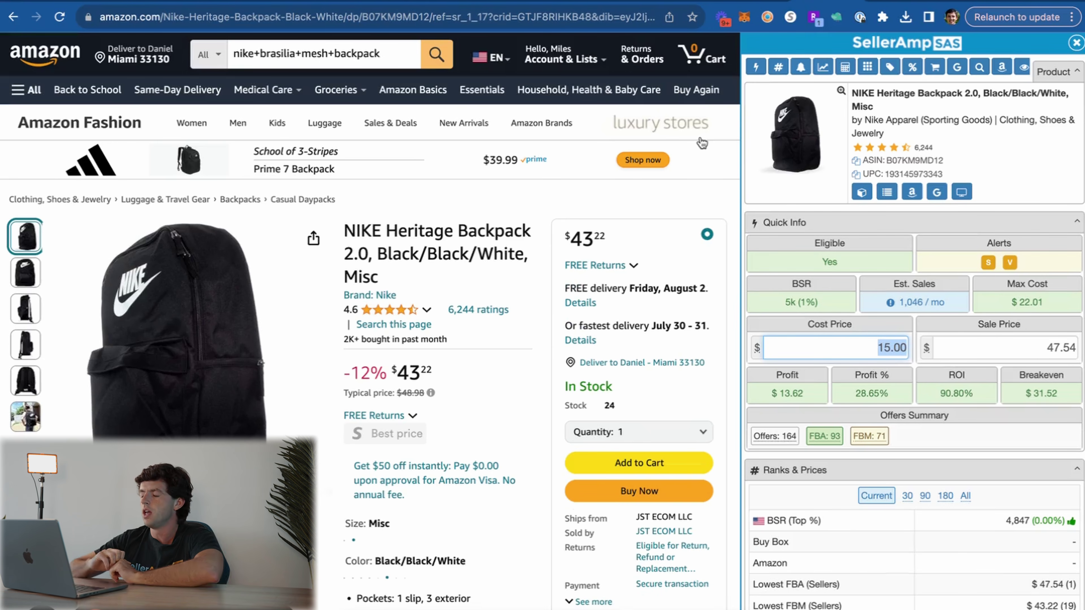
Step: Set the Nike Heritage Backpack 2.0's cost price to 20 in the profit calculator on its Amazon listing
key(BackSpace)
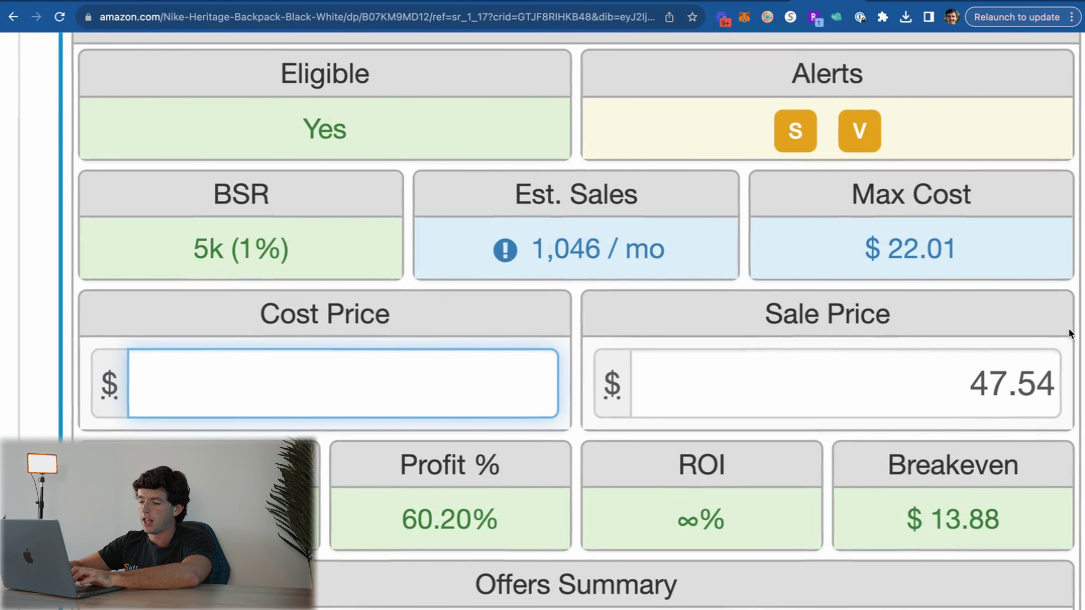
text(20)
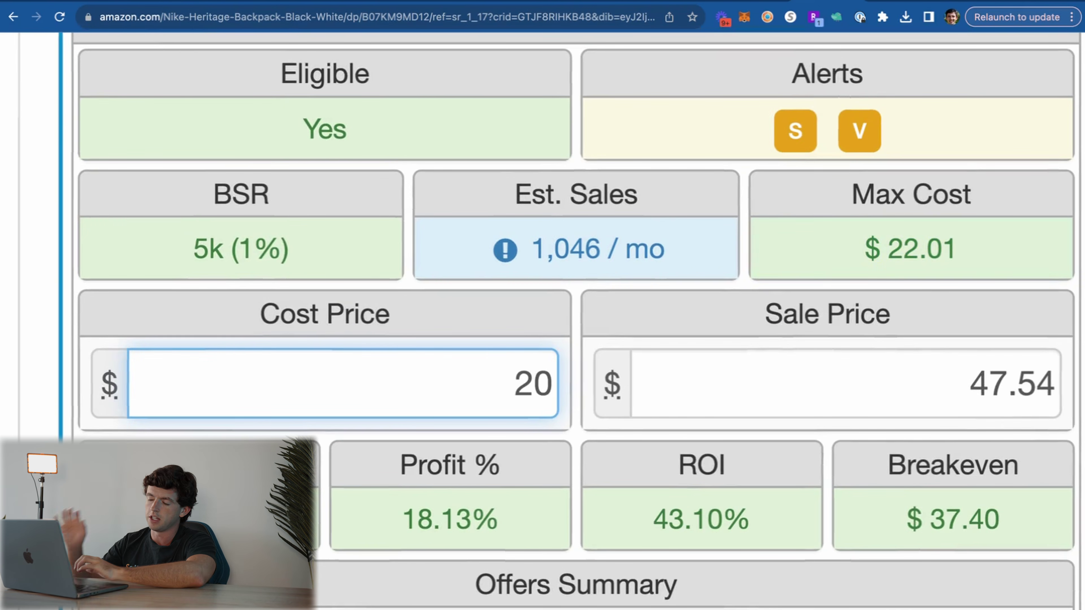
Step: Switch the backpack's fulfilment type from FBA to FBM in the profit calculator and highlight its FBM cost for review
mouse_move(421, 498)
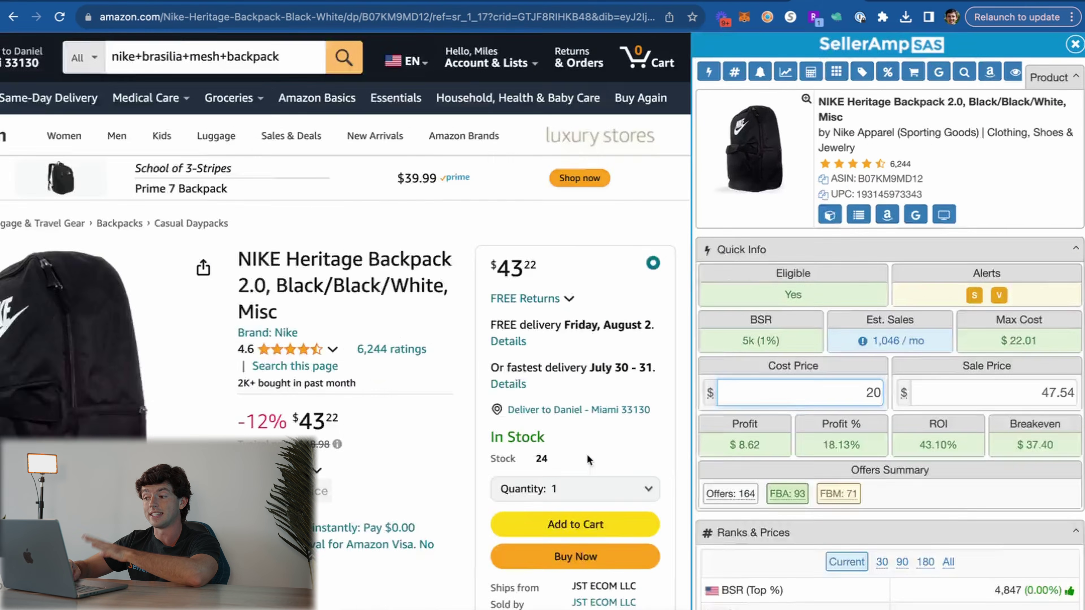
key(super+minus)
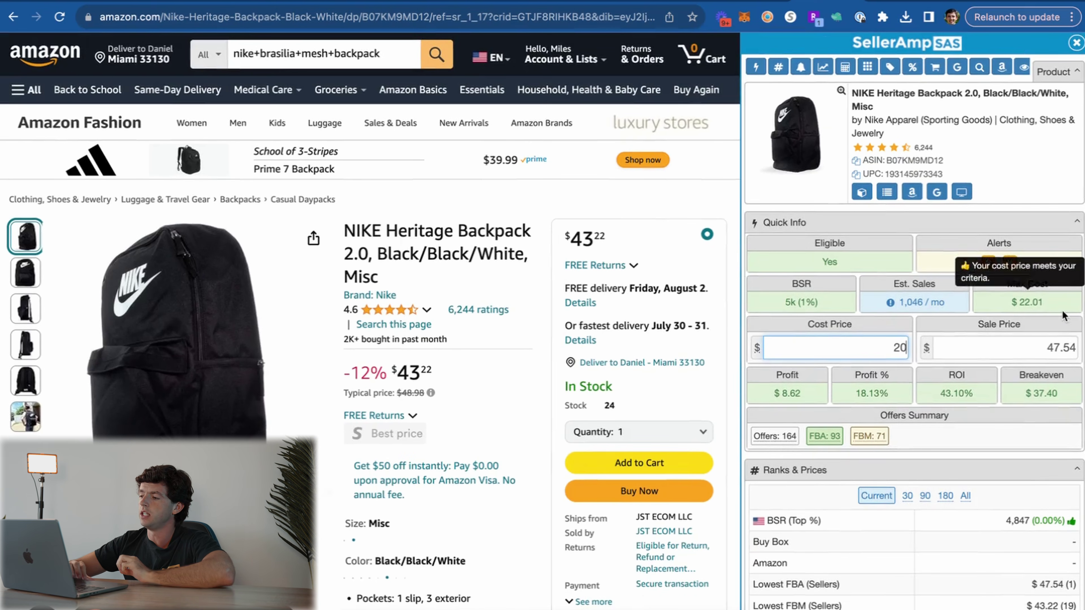
scroll(1064, 315, down, 10)
scroll(1064, 315, down, 10)
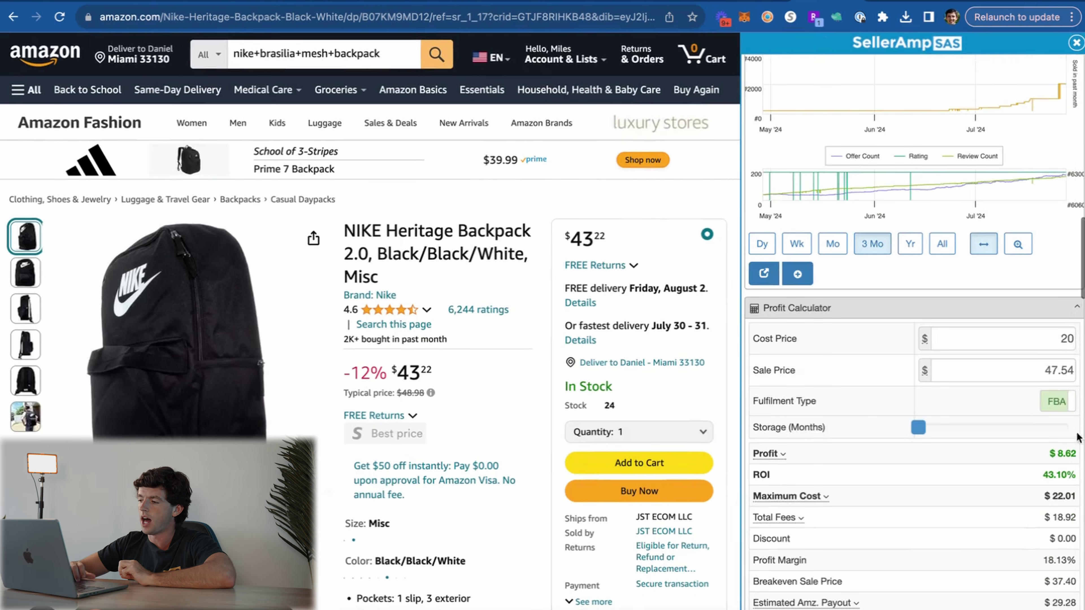
scroll(1051, 384, up, 5)
click(1051, 368)
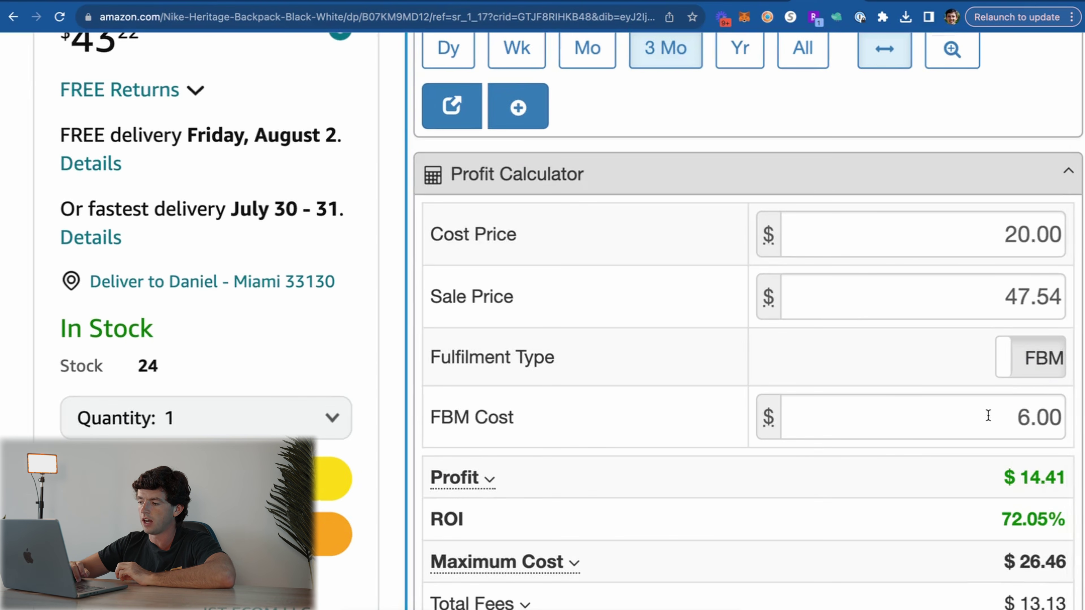
drag(983, 415, 1083, 418)
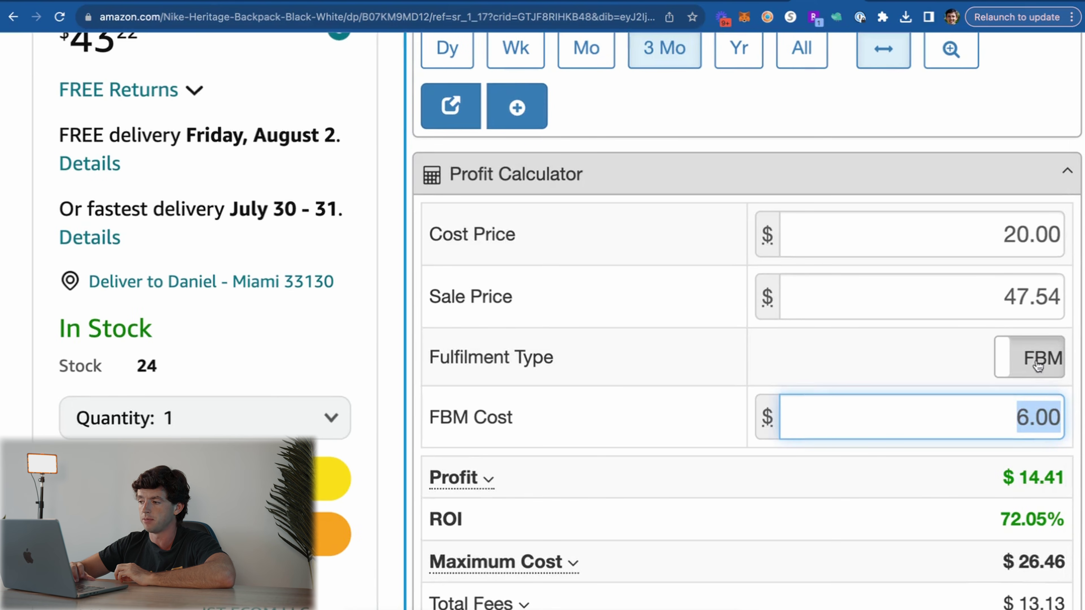
Step: Set the backpack's cost price to 24 and compare its profit under FBA and FBM fulfilment, leaving FBM selected
click(996, 238)
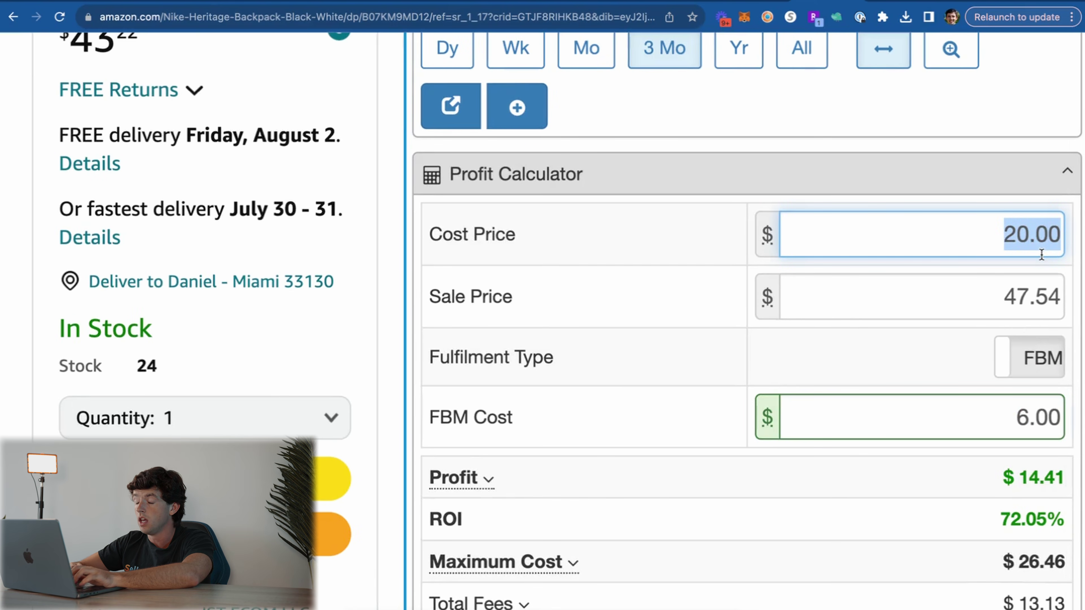
text(24)
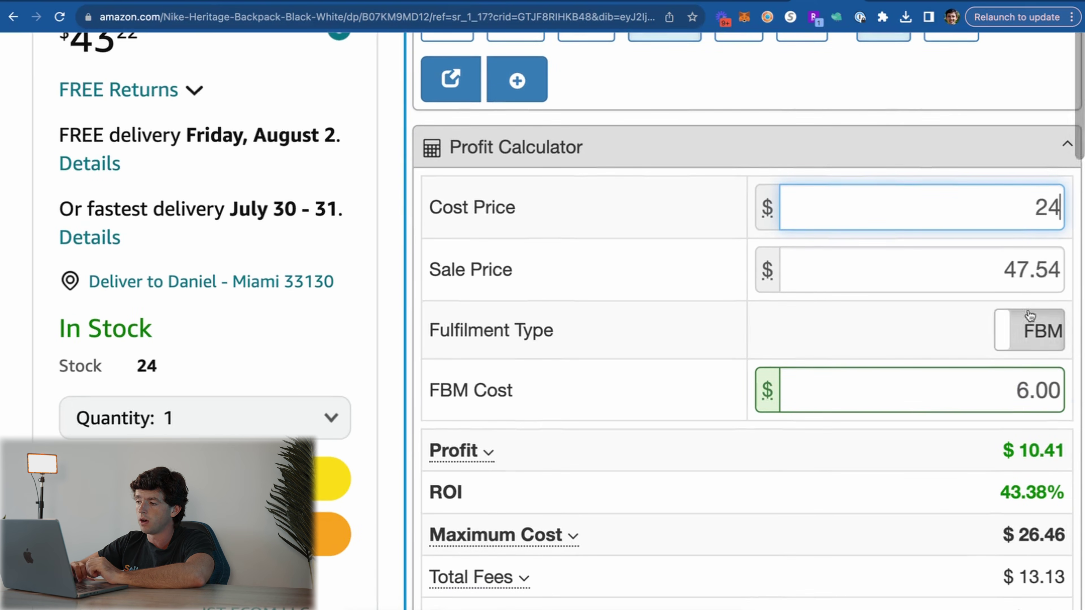
click(1027, 325)
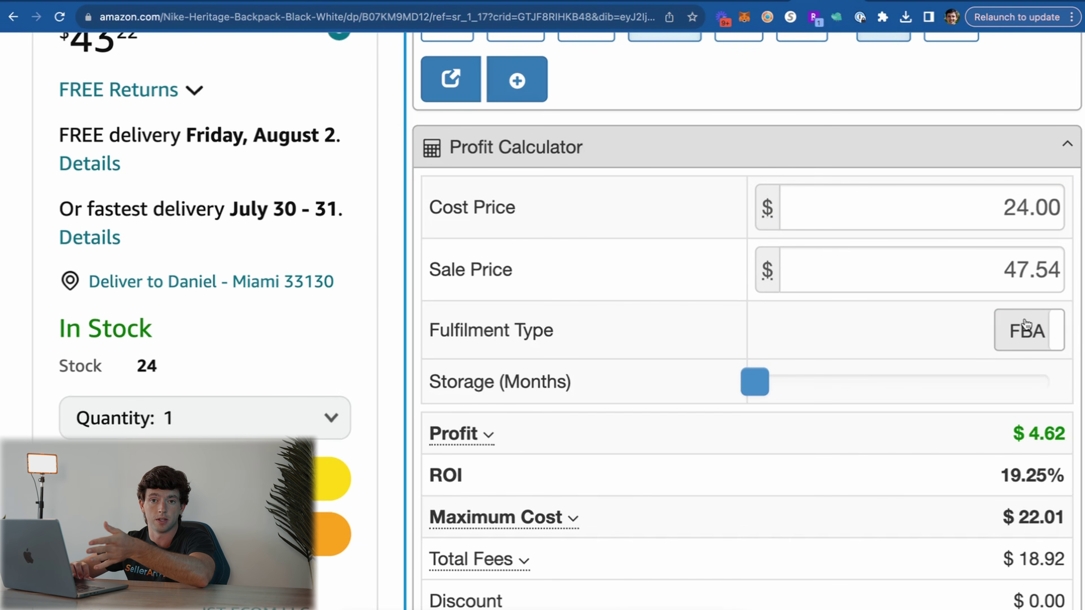
click(1027, 329)
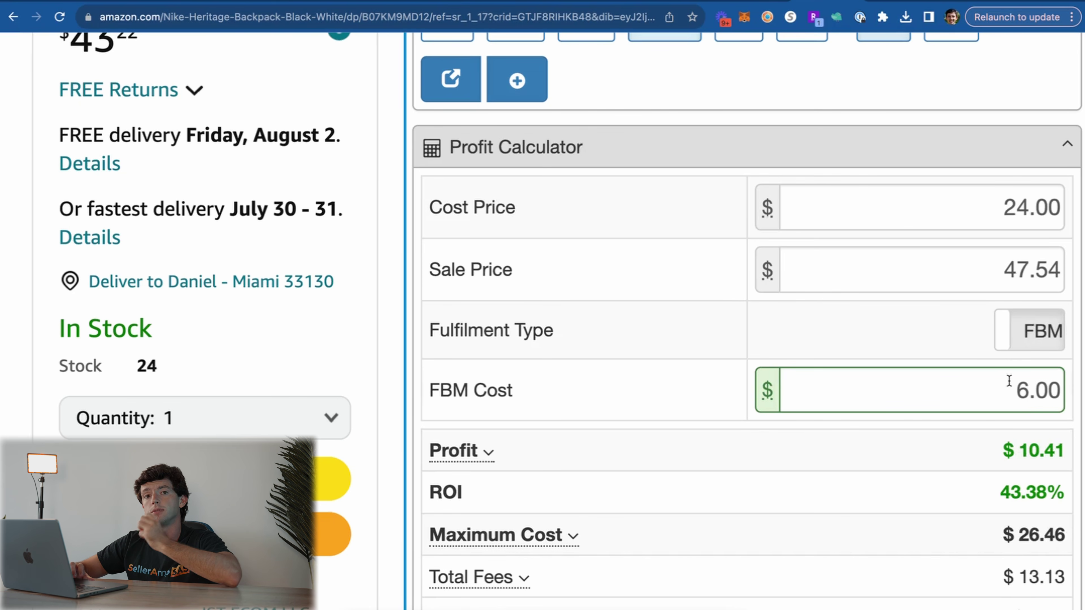
key(super+0)
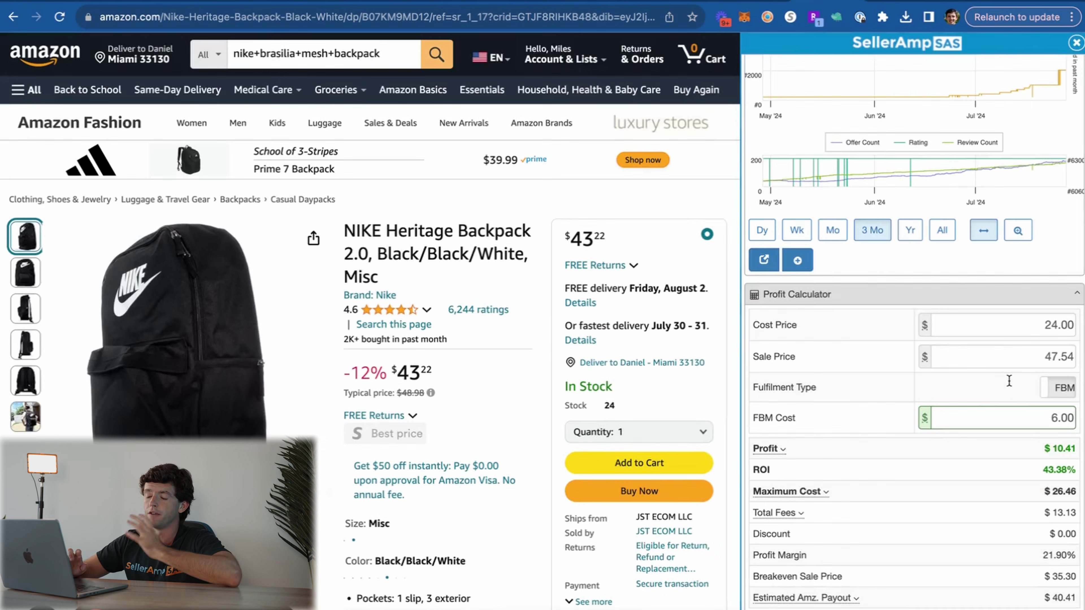